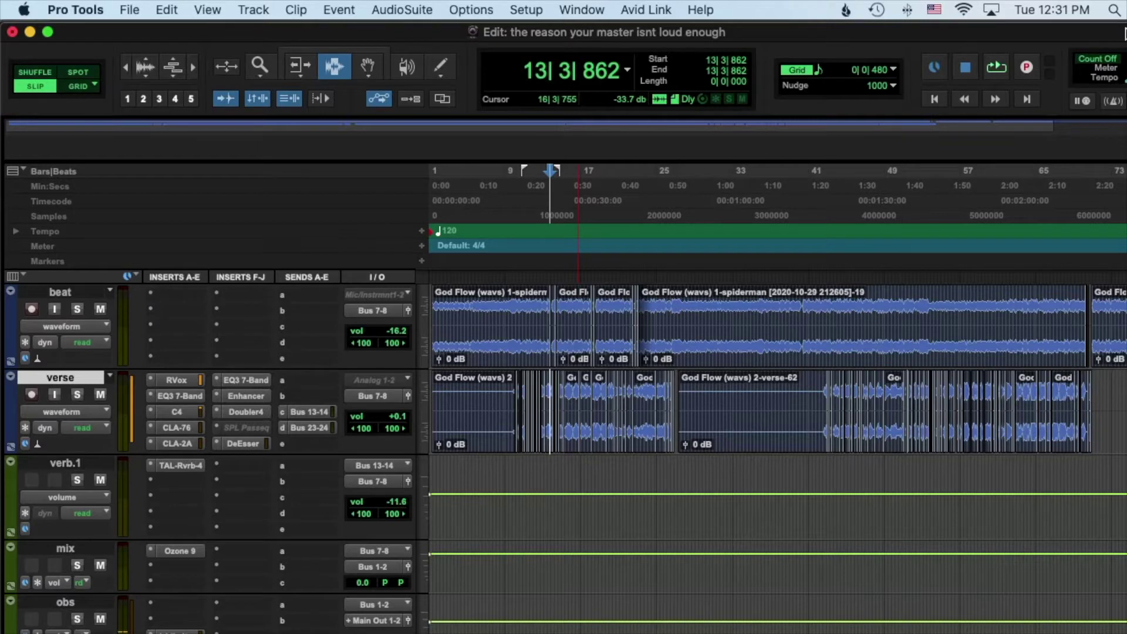
Look over the session's tracks, open Ozone 9 on the mix track, and play the song through it
scroll(954, 402, down, 3)
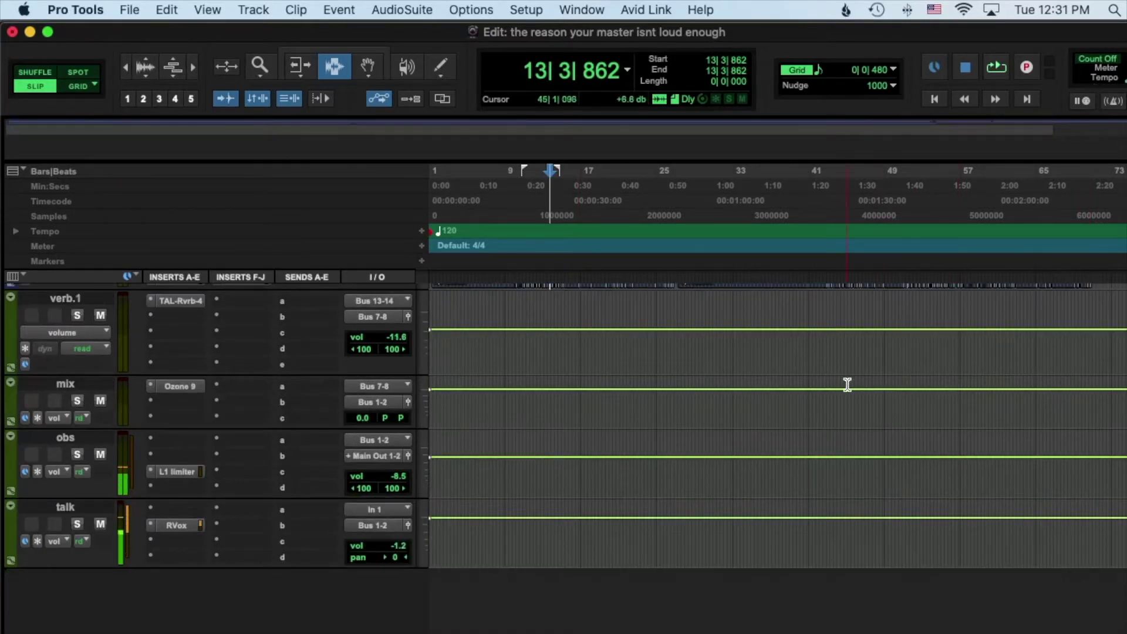
scroll(759, 400, up, 3)
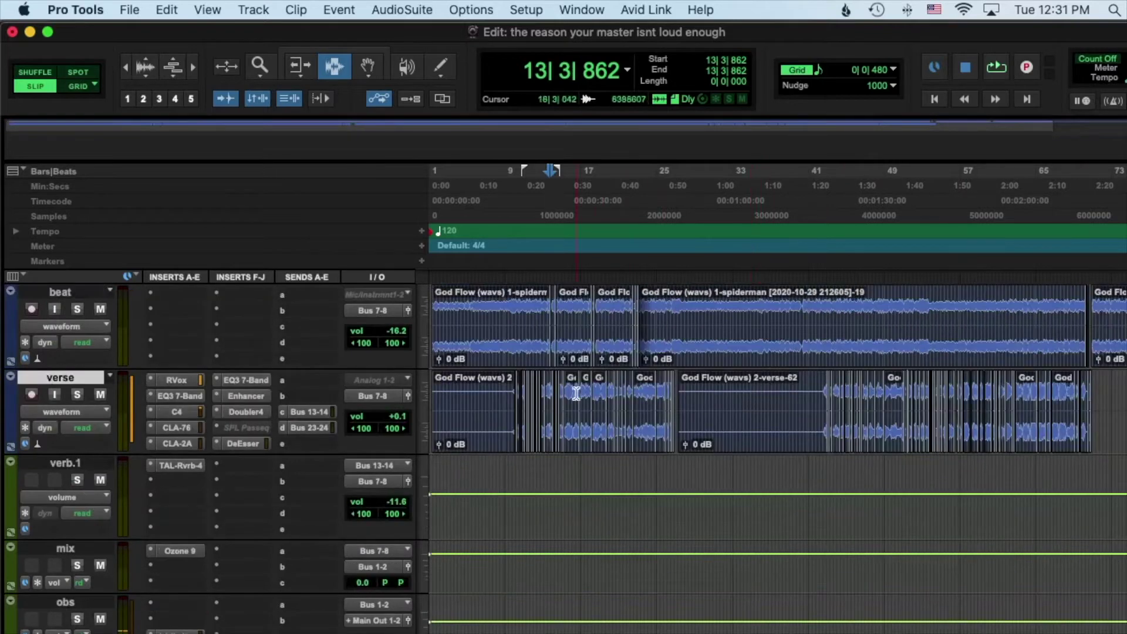
key(space)
key(space)
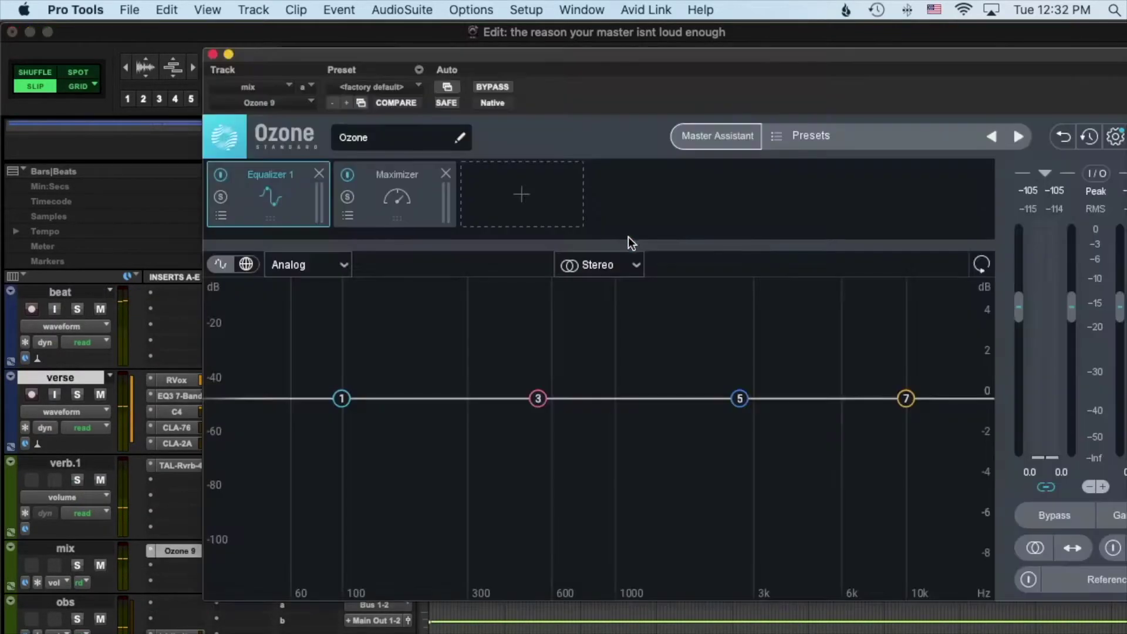
key(space)
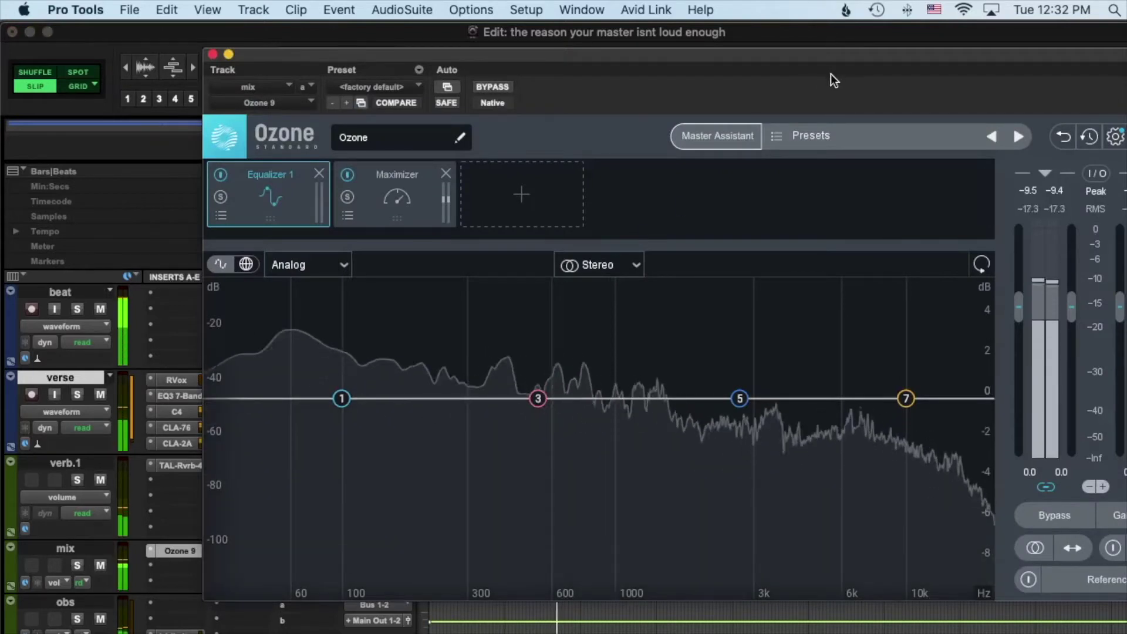
drag(803, 53, 741, 51)
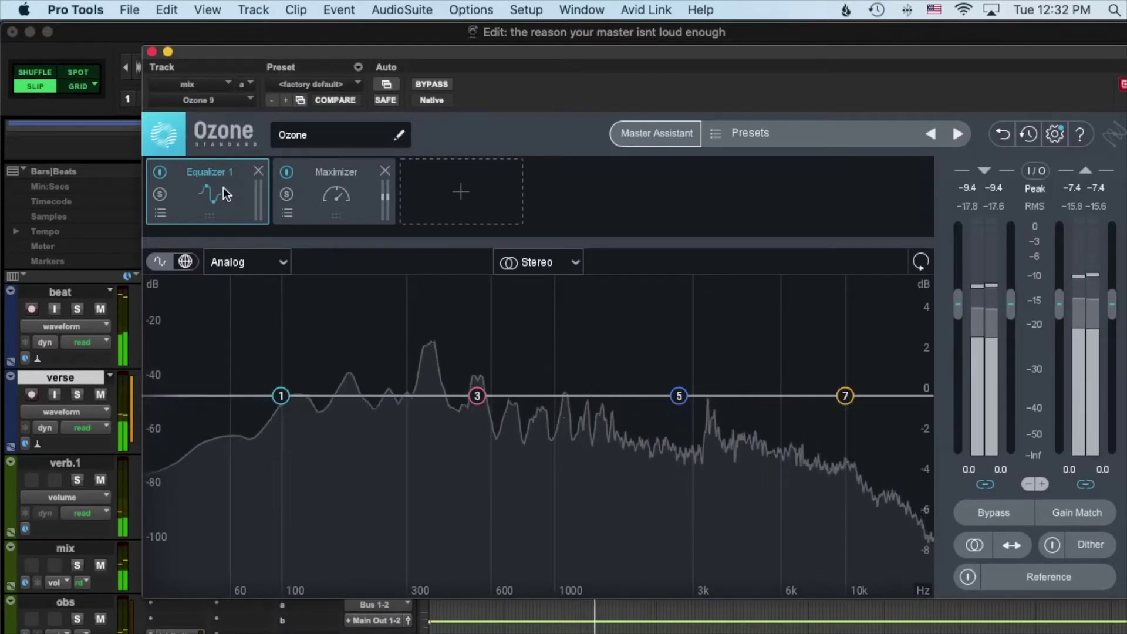
Stop and replay the song, moving the Ozone window aside to view the tracks and back again
key(space)
drag(212, 52, 604, 61)
drag(404, 502, 400, 503)
key(space)
drag(862, 54, 485, 53)
key(space)
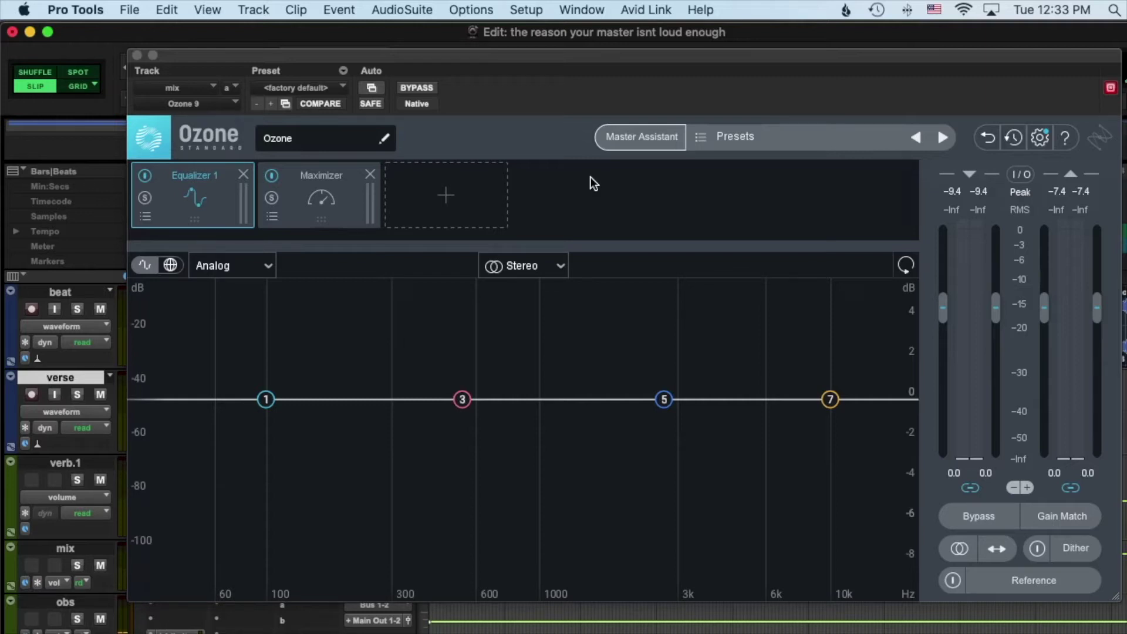
In the Maximizer module, set the ceiling to -1.0 dB and the mode to IRC IV
key(space)
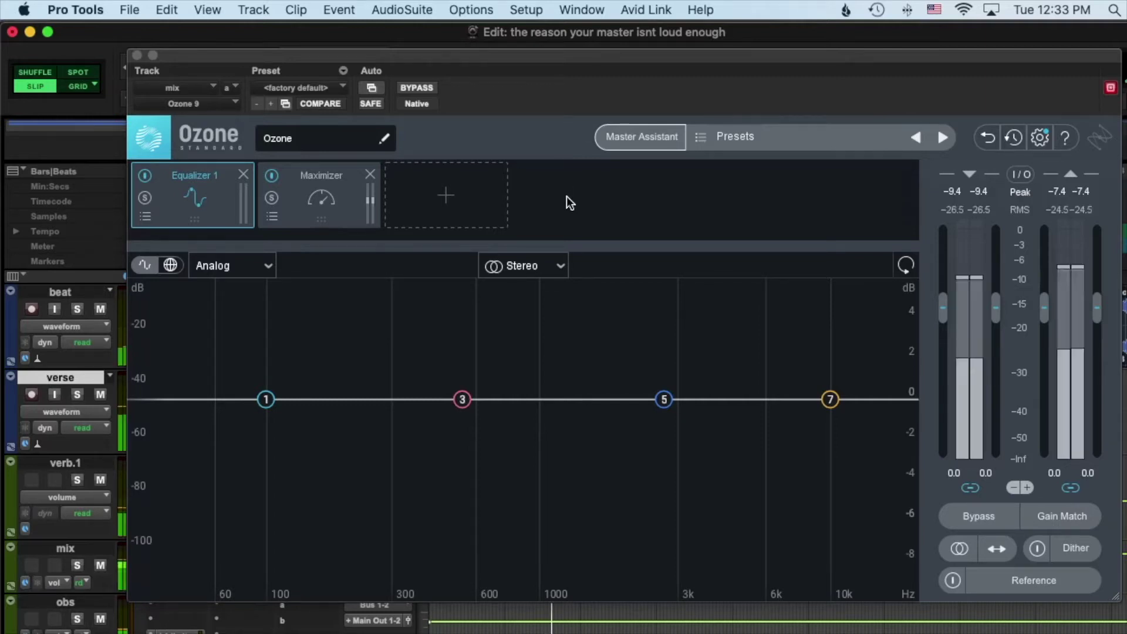
click(337, 194)
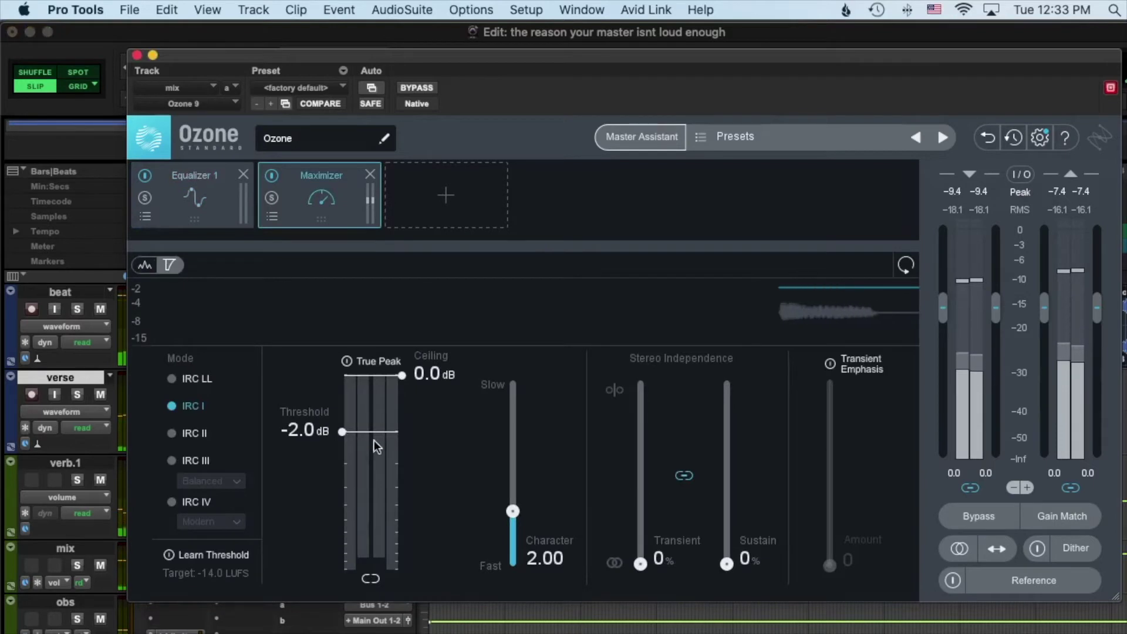
drag(399, 379, 399, 409)
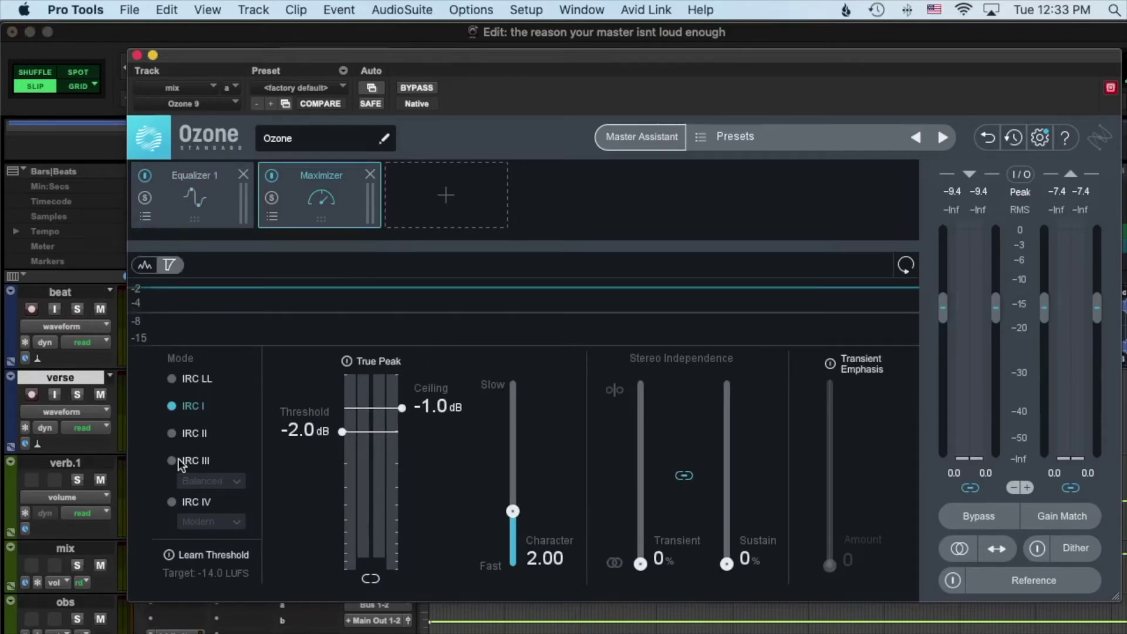
click(171, 502)
Play the song and lower the Maximizer threshold to about -8.8 dB, keeping the ceiling at -1.0 dB
key(space)
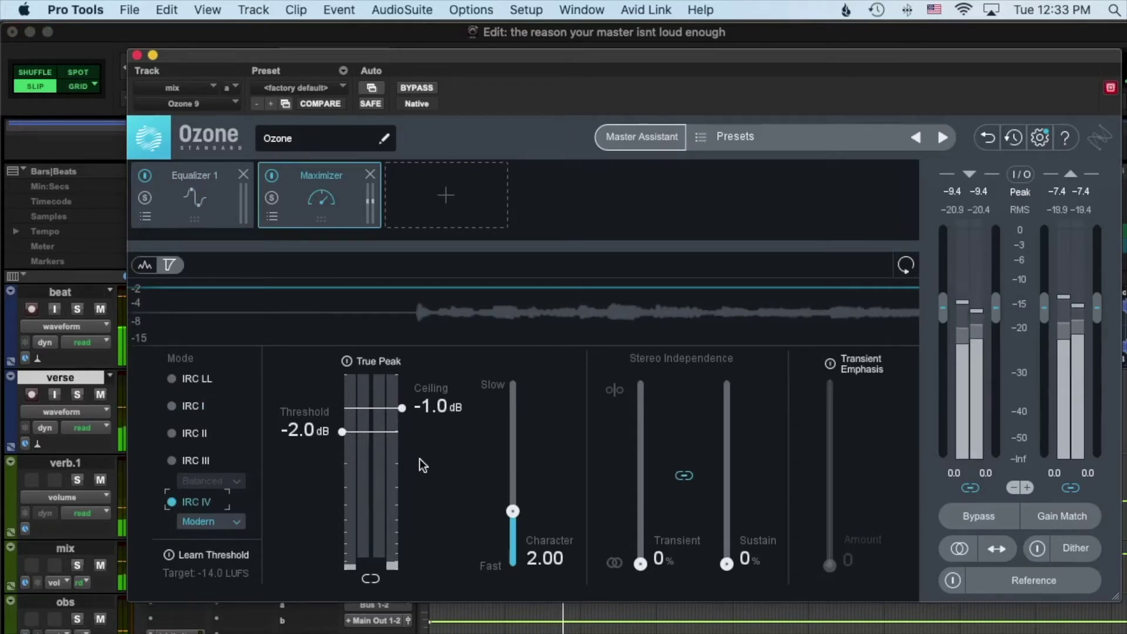
drag(346, 430, 371, 500)
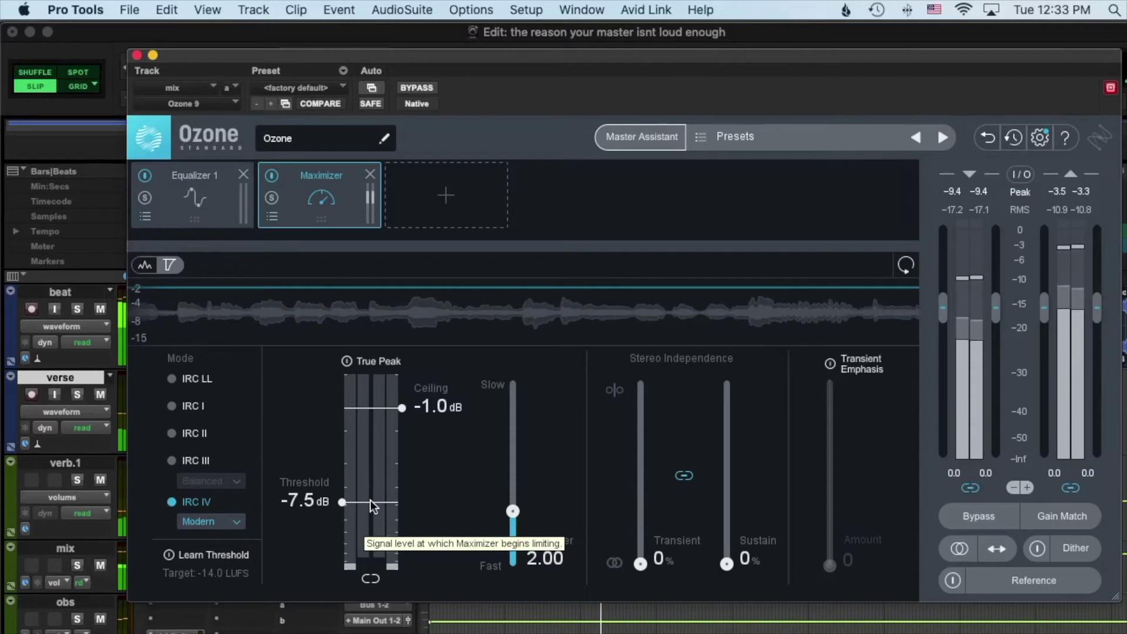
drag(402, 407, 408, 404)
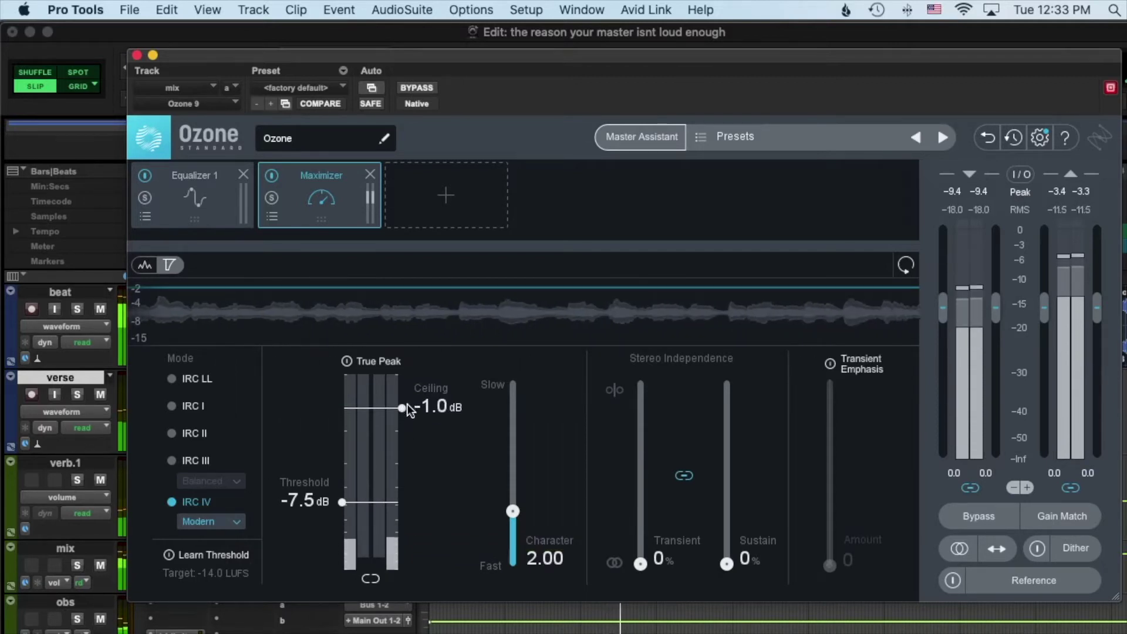
drag(343, 501, 340, 508)
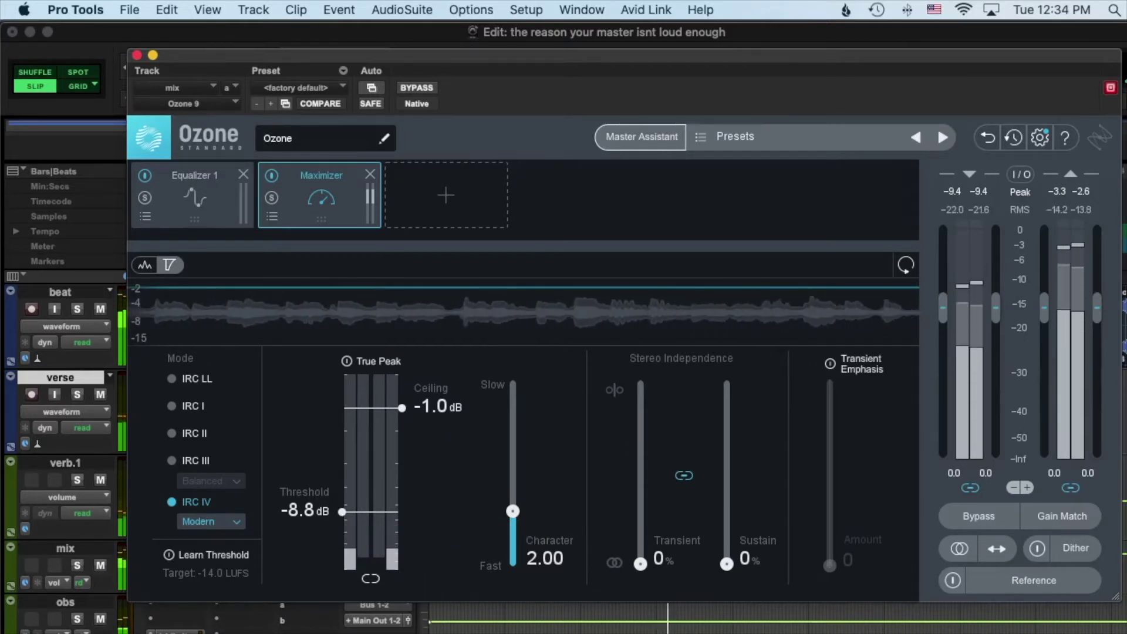
Raise the obs track's output volume, lower the Maximizer threshold to -11.5 dB, and stop playback
click(403, 622)
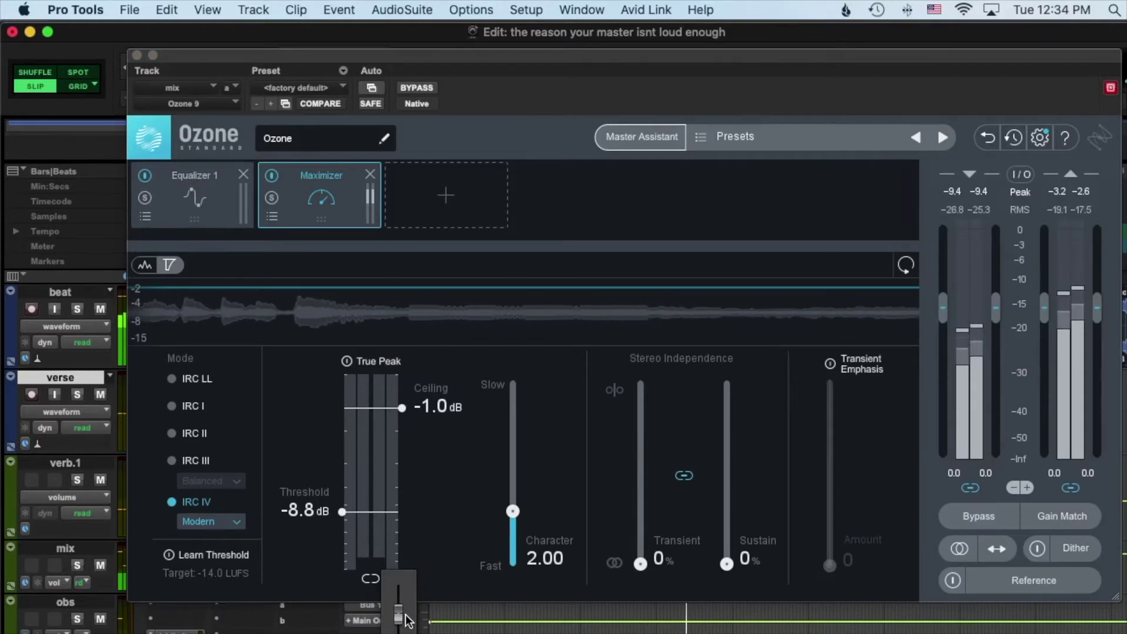
drag(407, 623, 405, 590)
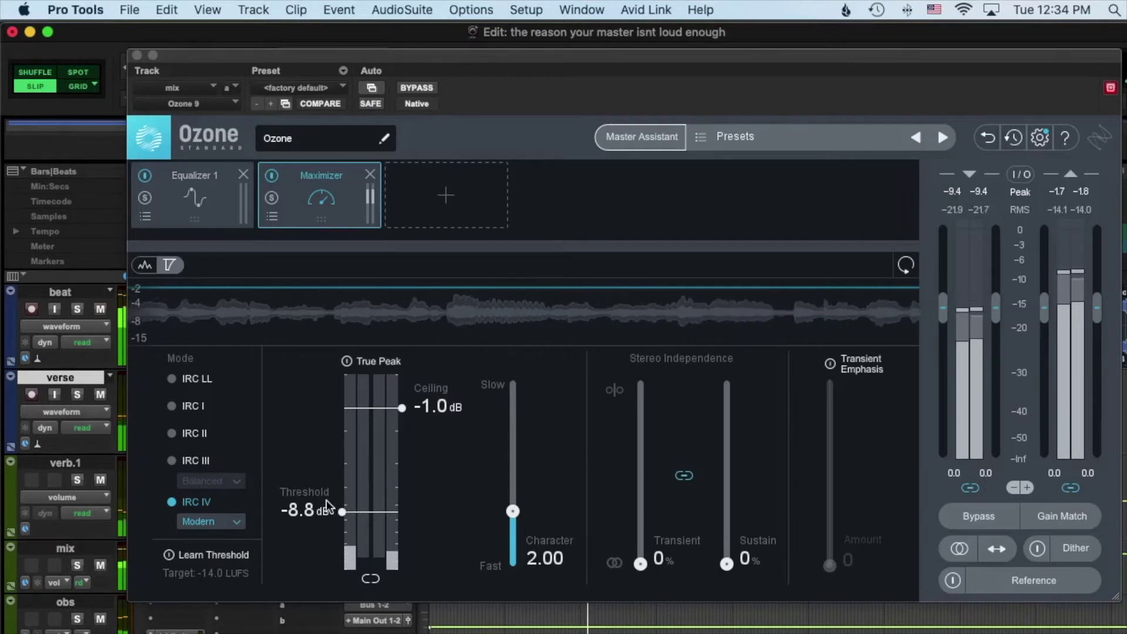
drag(343, 511, 345, 530)
key(space)
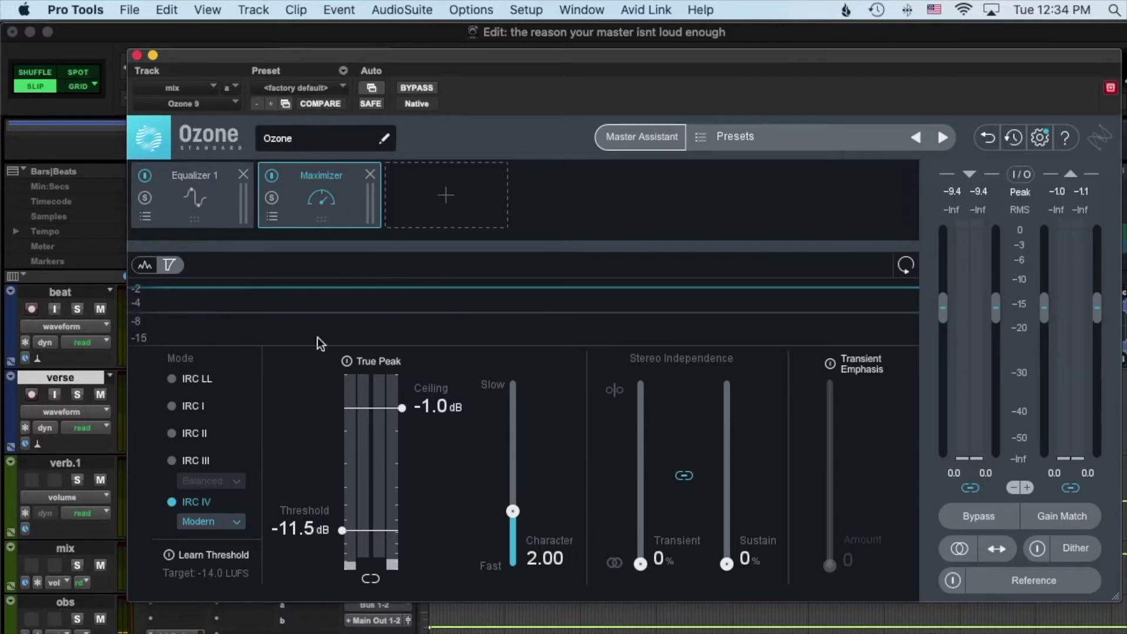
With the song playing, change Equalizer 1's lowest band to a Flat High-Pass filter at 22 Hz
click(188, 197)
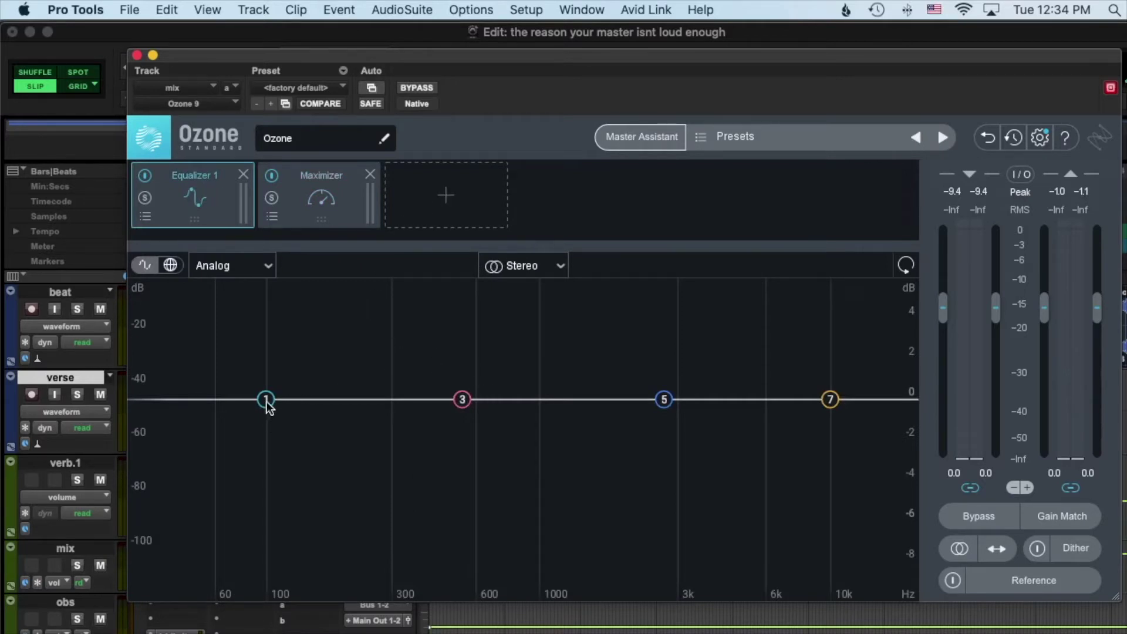
key(space)
drag(267, 401, 175, 422)
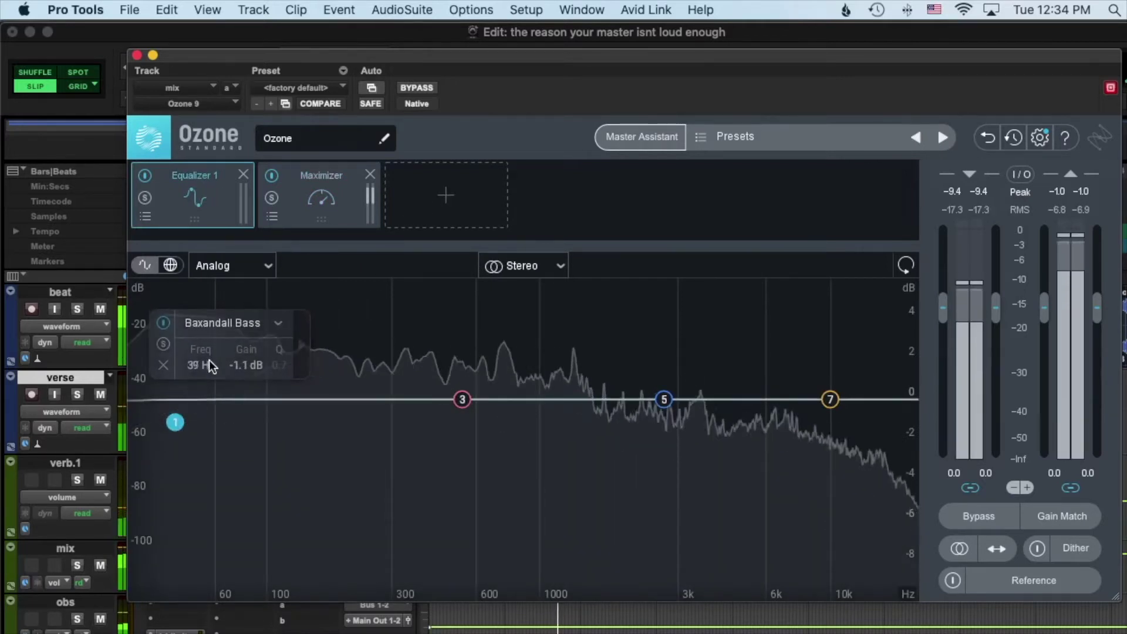
click(230, 323)
mouse_move(250, 460)
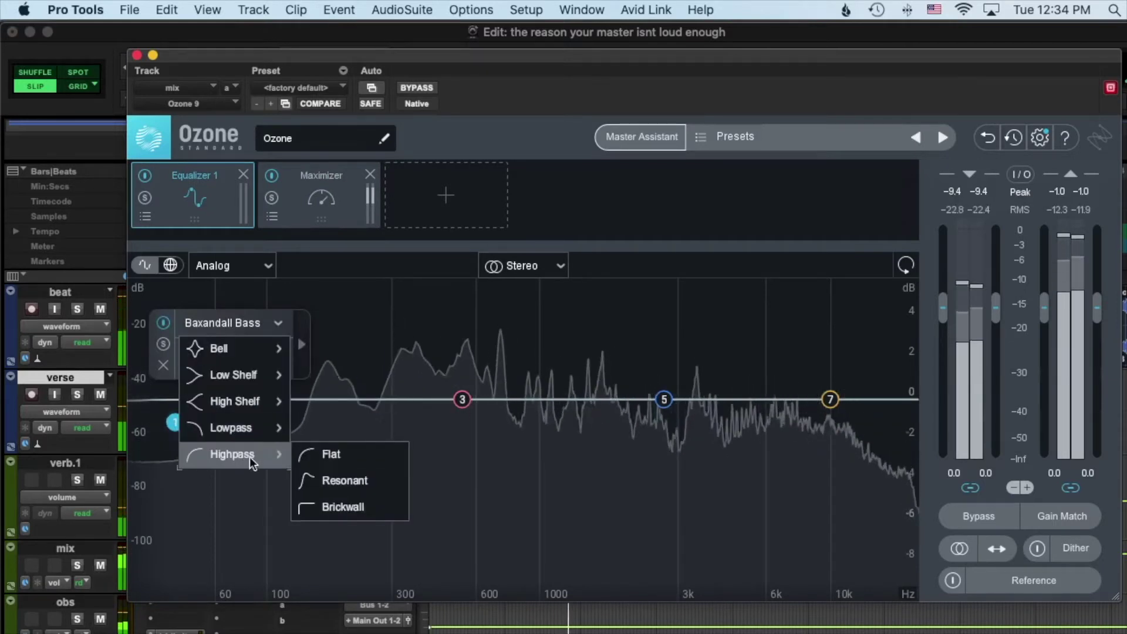
click(323, 454)
drag(179, 399, 122, 399)
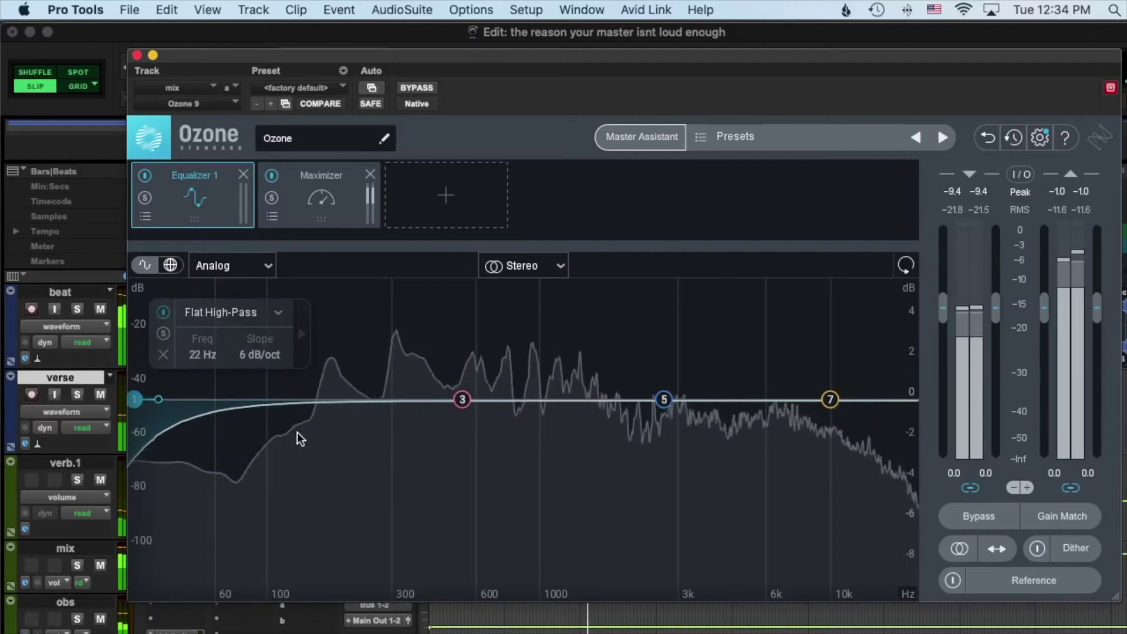
Boost the Baxandall Treble band 0.3 dB at 8125 Hz and cut band 3 by 1.3 dB at 209 Hz with a Q of 3.9
drag(832, 399, 806, 392)
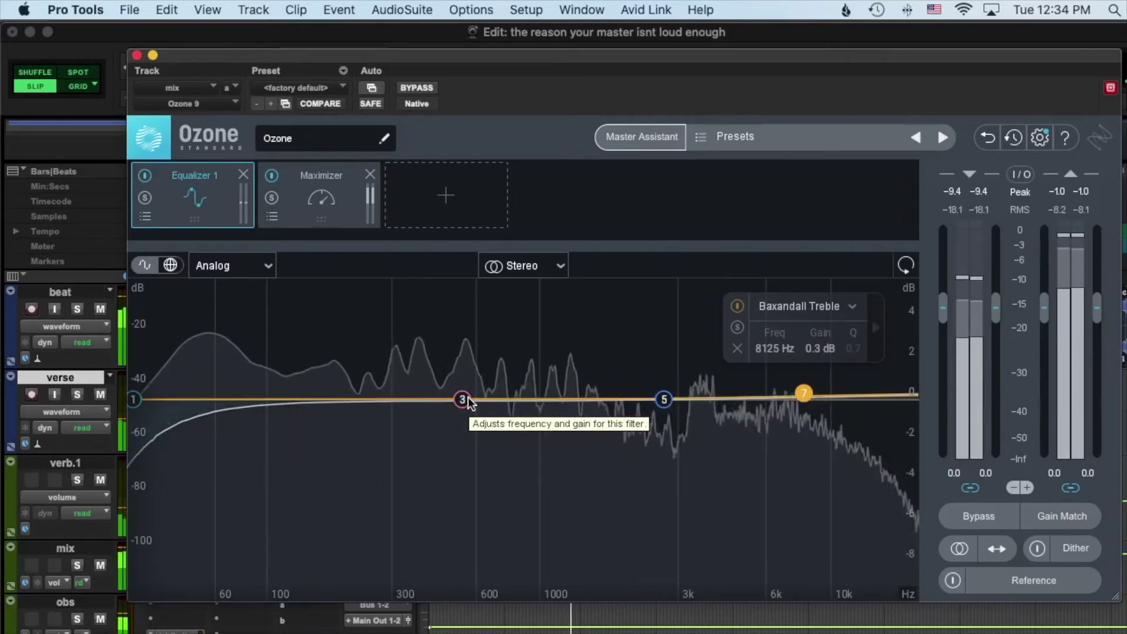
drag(465, 399, 392, 405)
drag(431, 358, 441, 298)
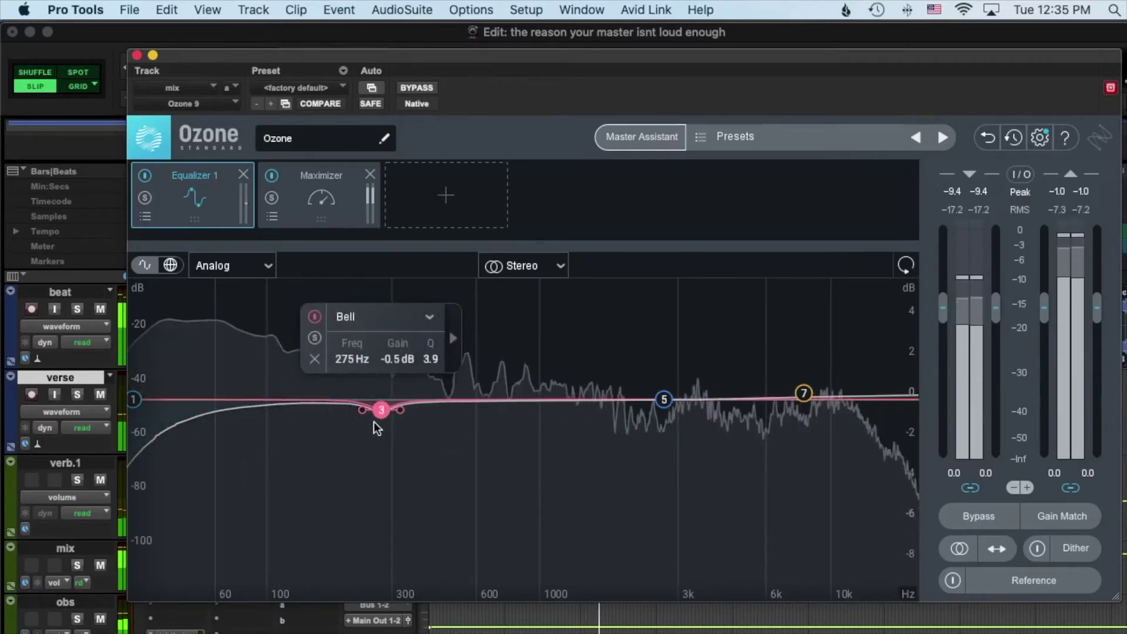
drag(372, 411, 343, 425)
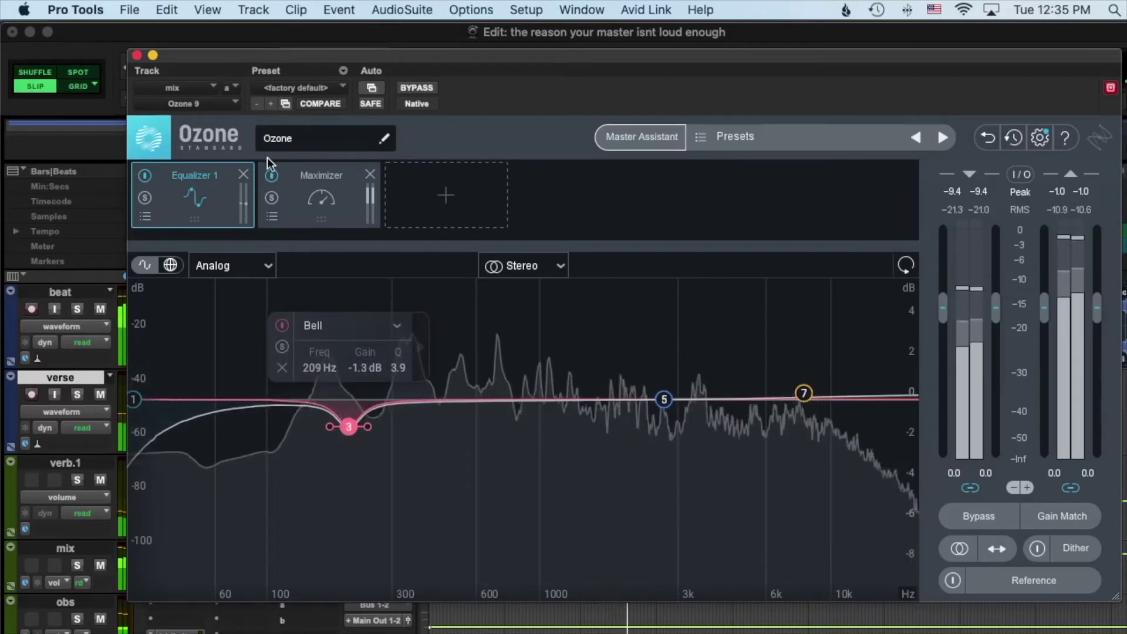
Enable Gain Match, compare the sound with the equalizer bypassed and active, and stop playback
click(1067, 515)
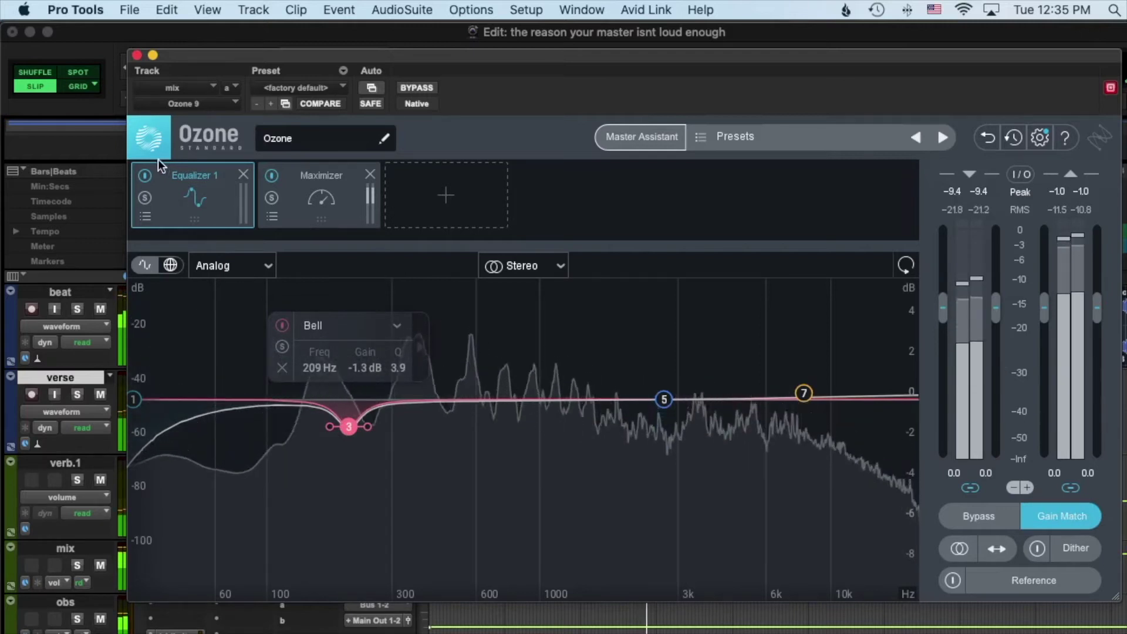
click(143, 172)
click(143, 173)
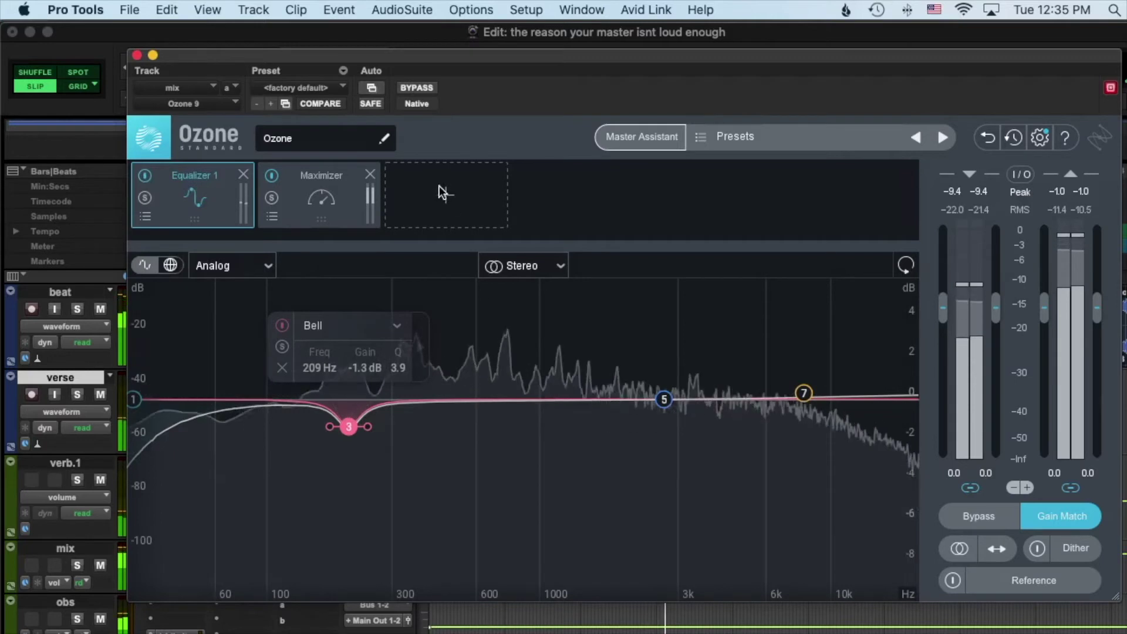
key(space)
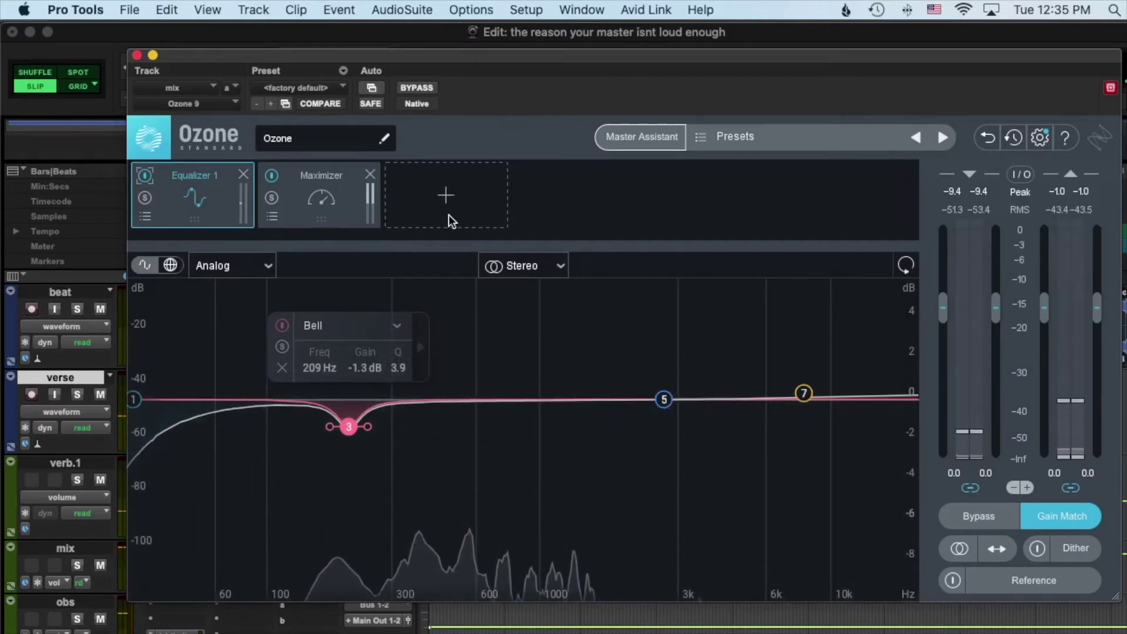
Add a Dynamics module and place it between Equalizer 1 and the Maximizer
click(449, 214)
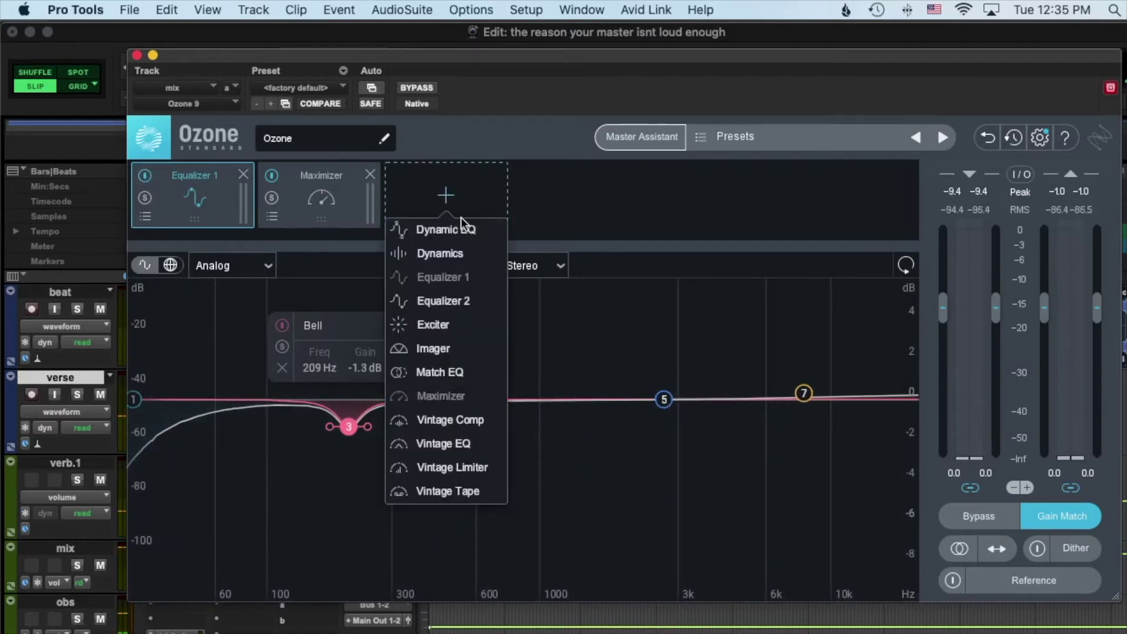
click(456, 257)
drag(446, 193, 348, 194)
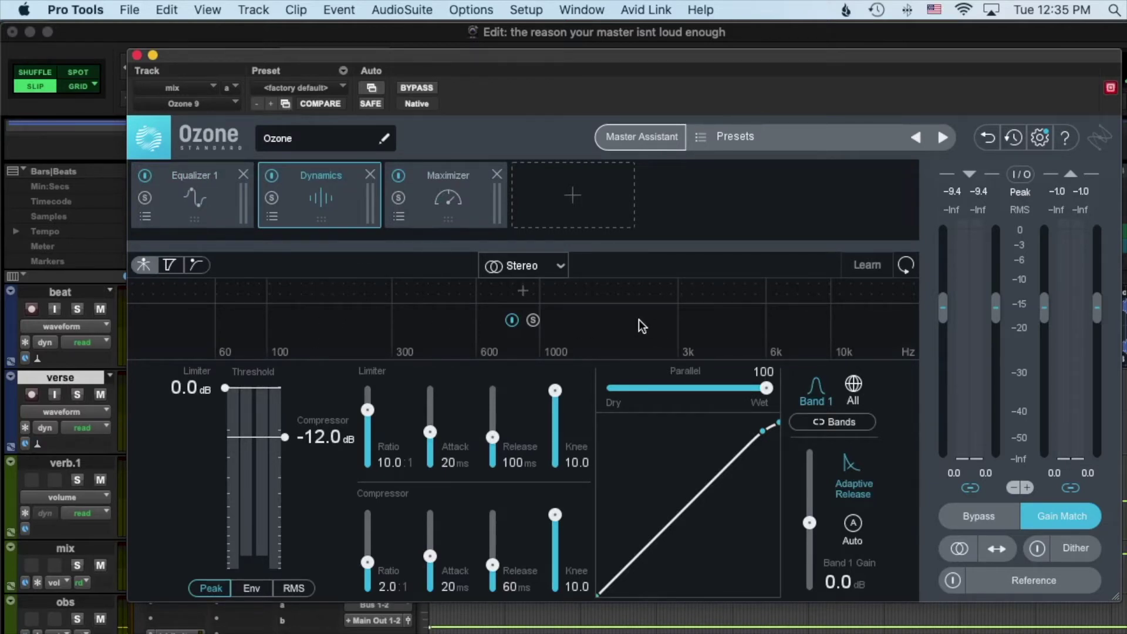
Play the song and split the Dynamics module into three bands at about 125 Hz and 600 Hz
key(space)
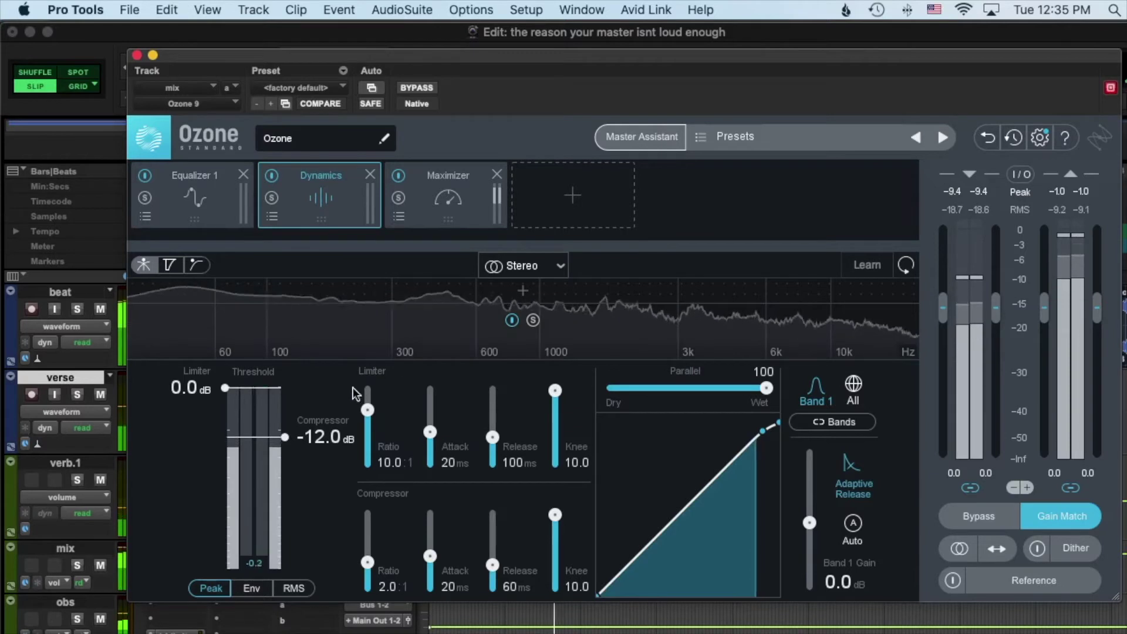
click(292, 293)
click(477, 291)
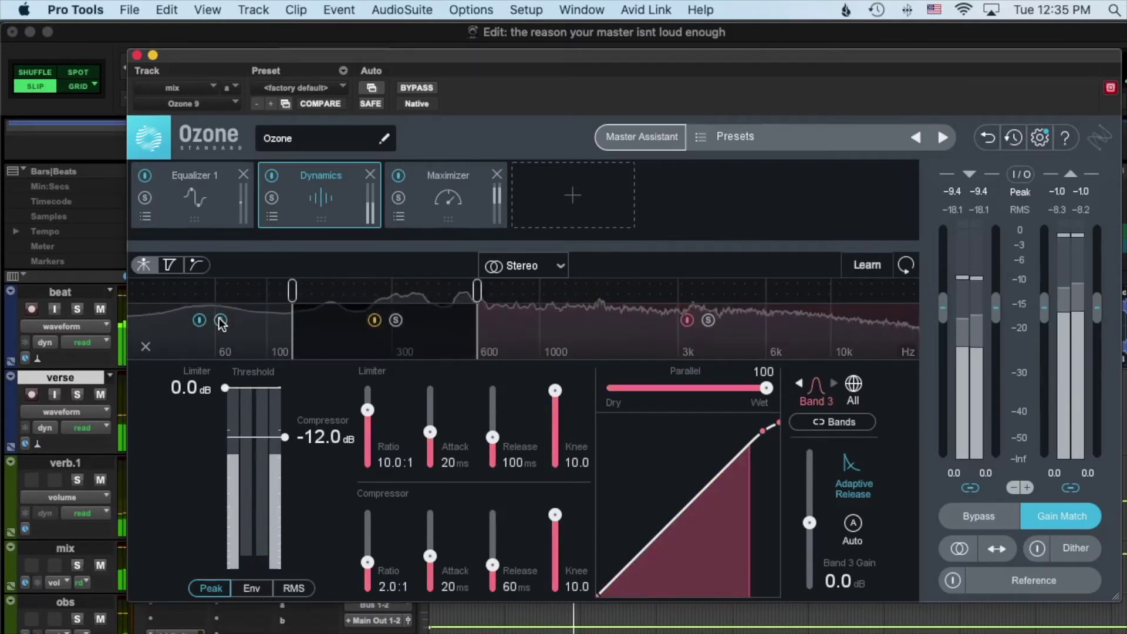
Set the compressor thresholds to about -16.7 dB on band 1 and -18.9 dB on band 2, soloing band 2
click(246, 330)
drag(285, 438, 286, 452)
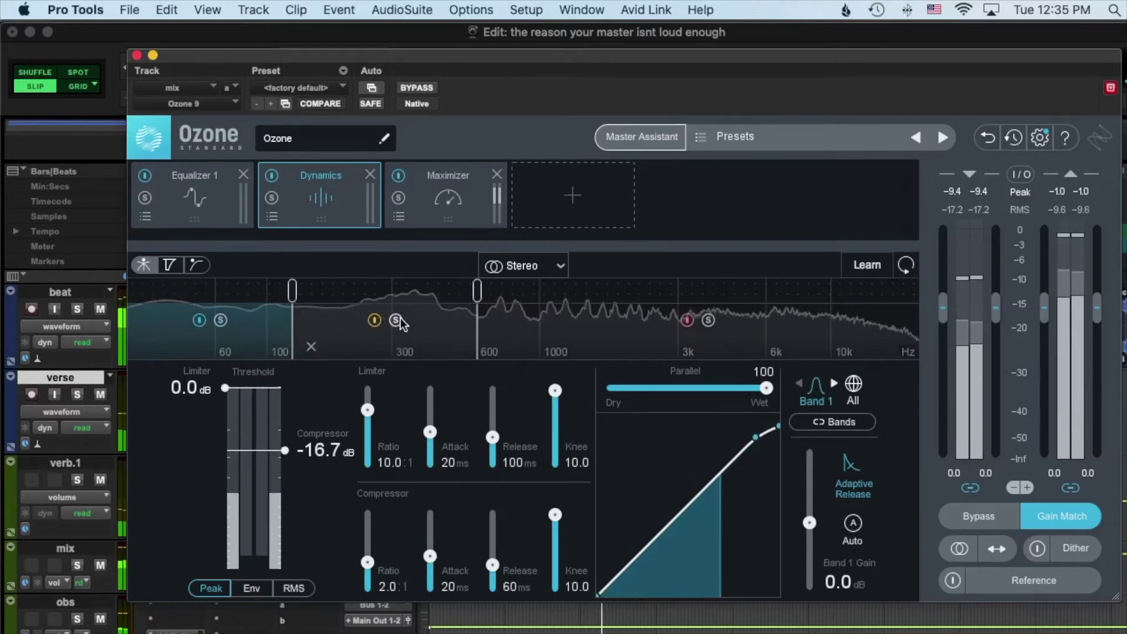
mouse_move(286, 450)
mouse_down()
mouse_move(290, 495)
mouse_move(284, 448)
mouse_up()
click(360, 335)
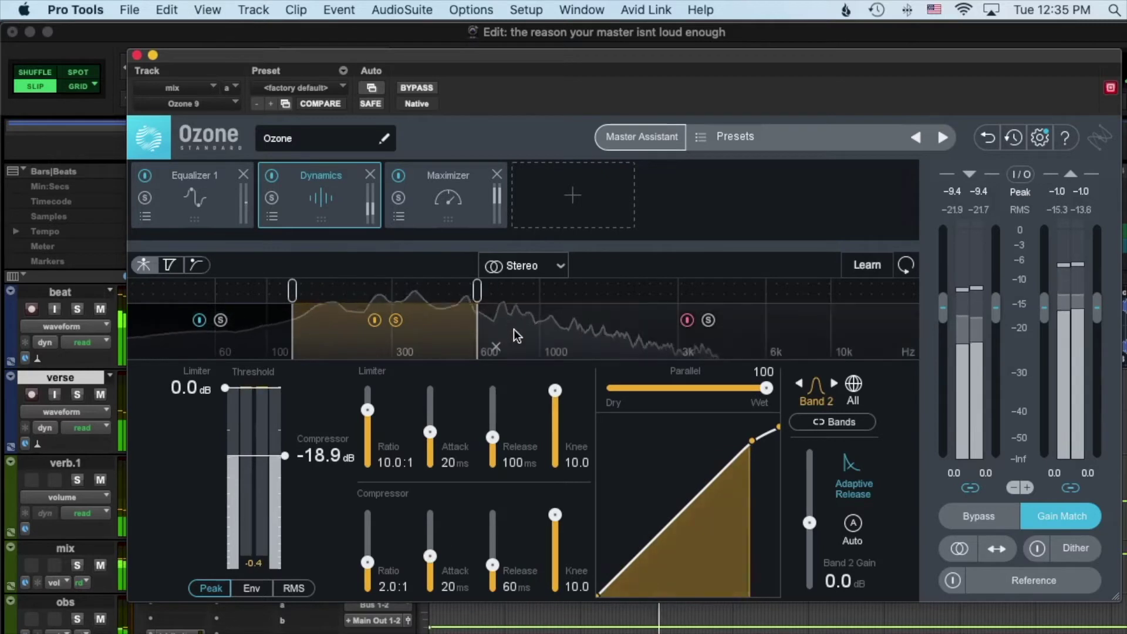
Add a fourth band above about 2.6 kHz, setting the compressor thresholds to -18.9 dB on band 3 and -19.6 dB on band 4
click(660, 292)
click(623, 333)
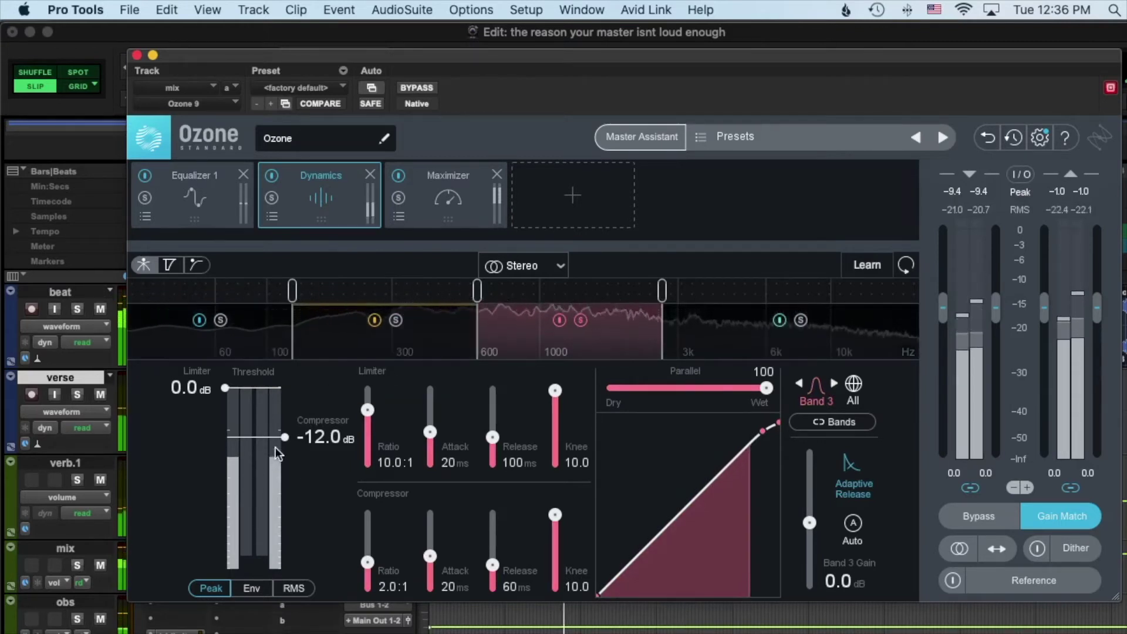
drag(283, 437, 283, 456)
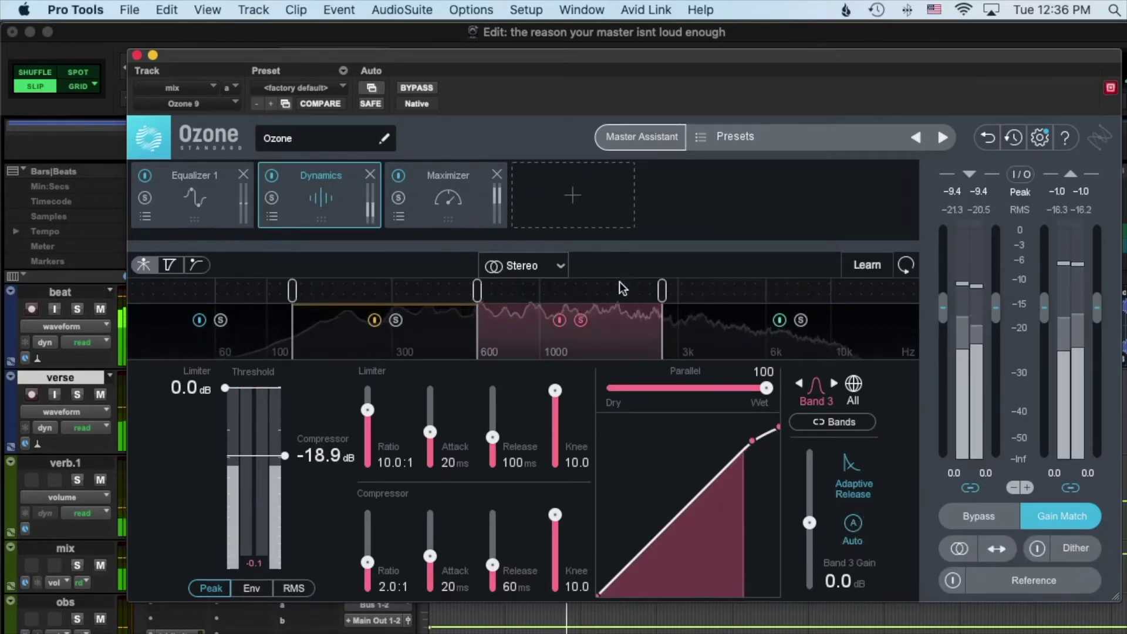
click(718, 325)
drag(284, 436, 287, 457)
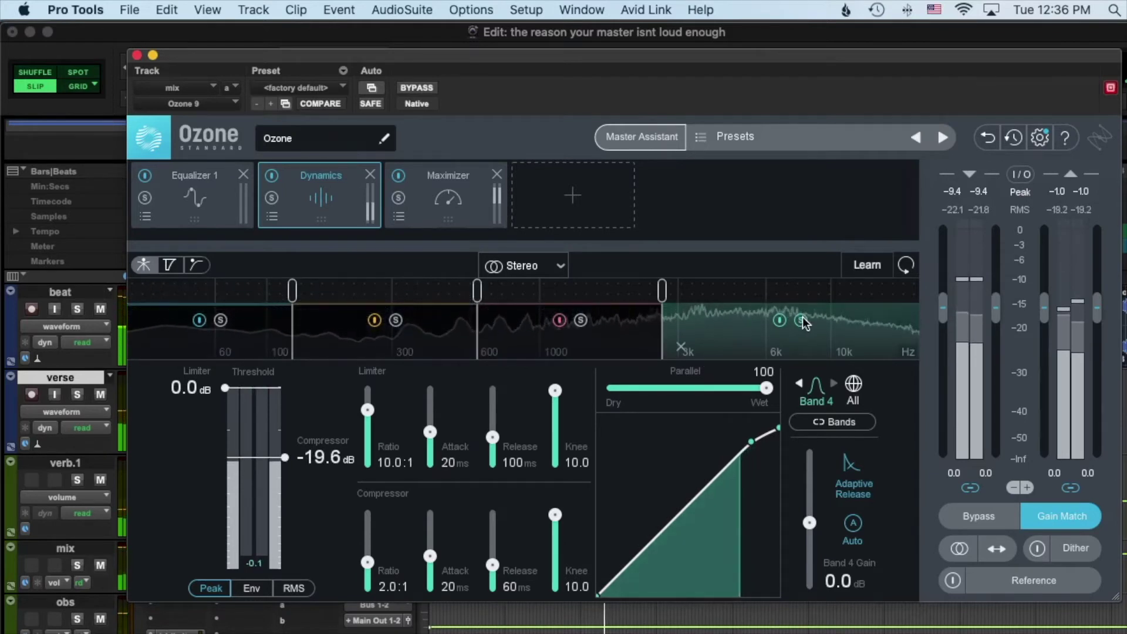
Set band 2's gain in the Dynamics module to -0.8 dB and compare playback with the module bypassed and active
click(365, 348)
mouse_move(808, 520)
mouse_down()
mouse_move(811, 555)
mouse_move(825, 526)
mouse_up()
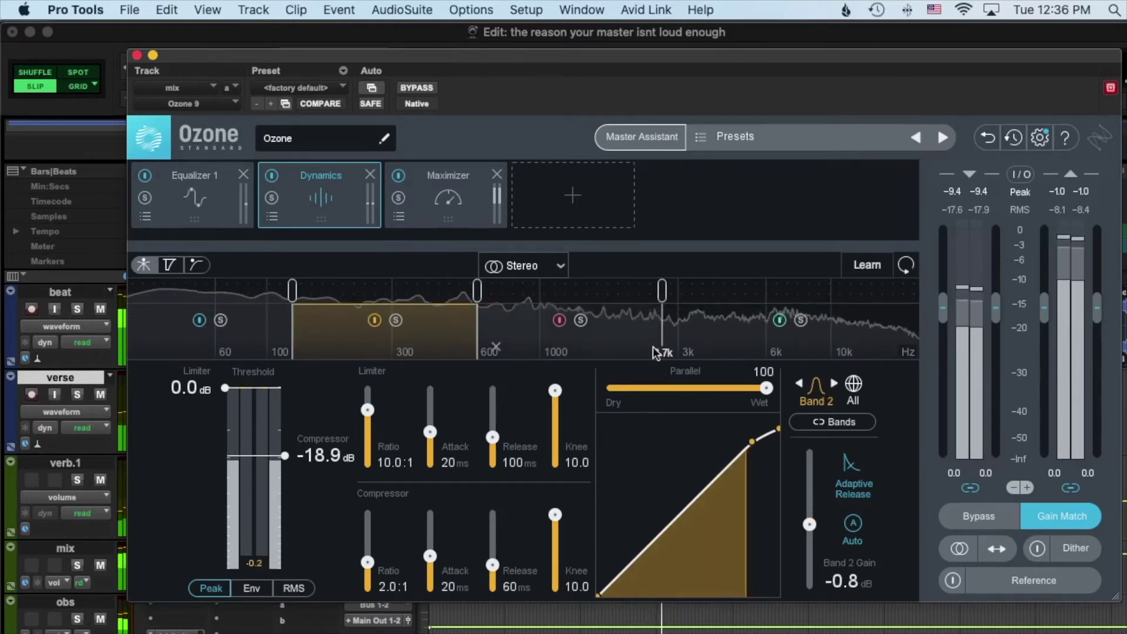
click(271, 175)
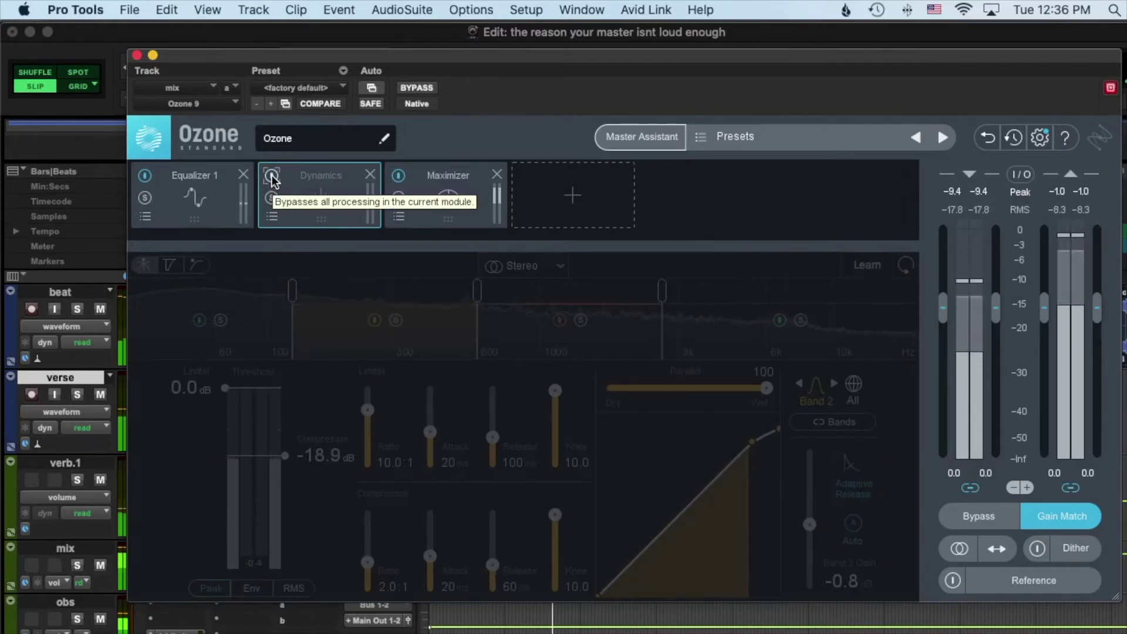
click(271, 175)
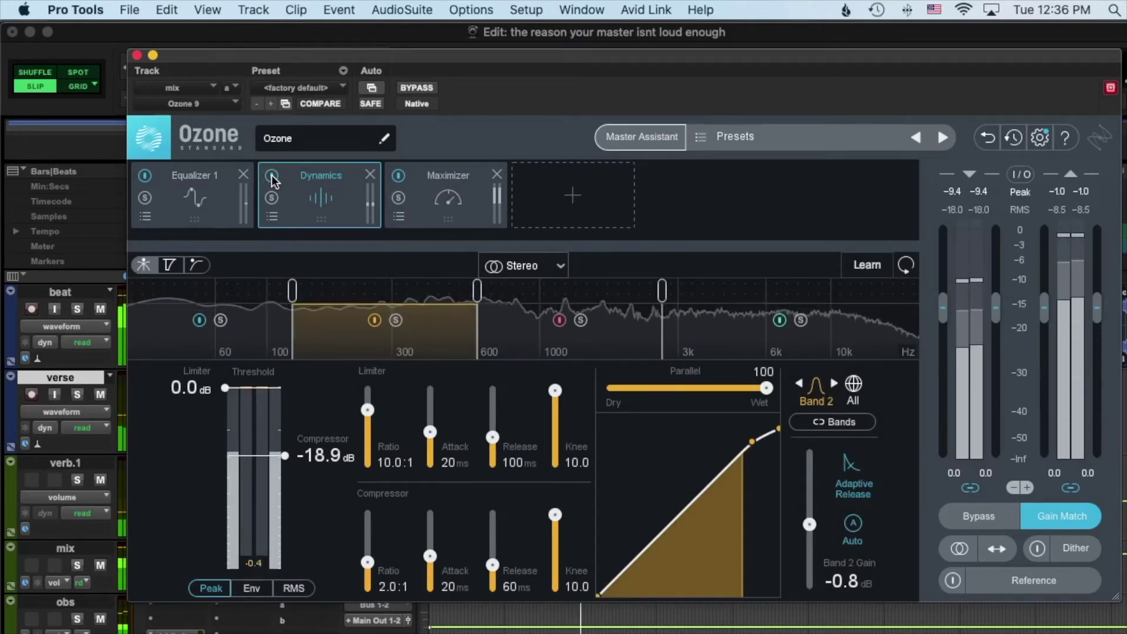
key(space)
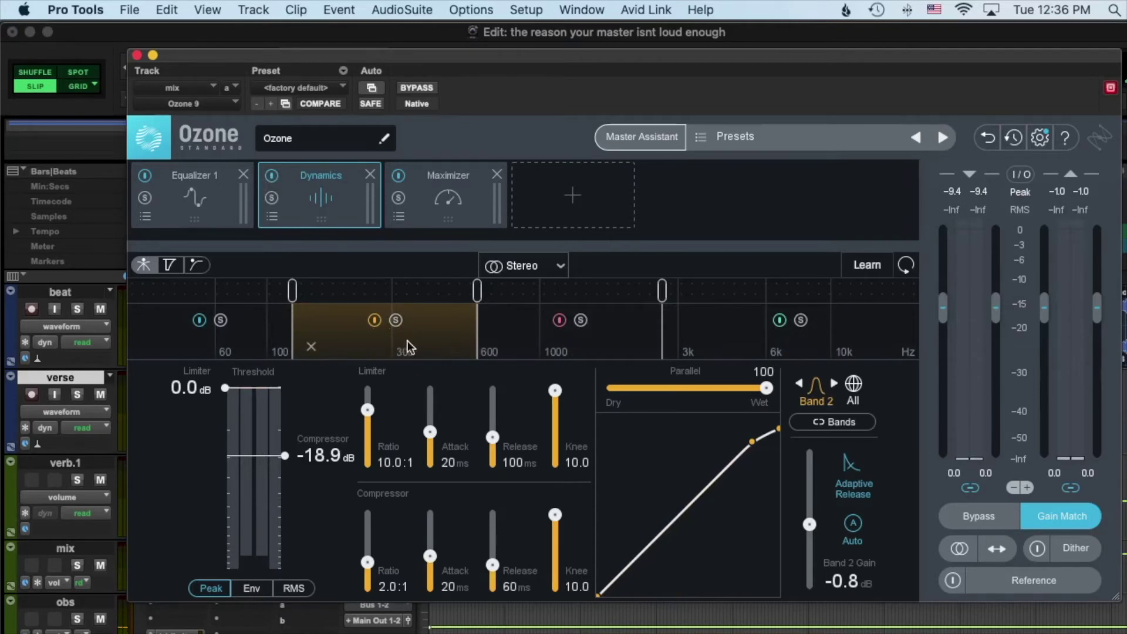
key(space)
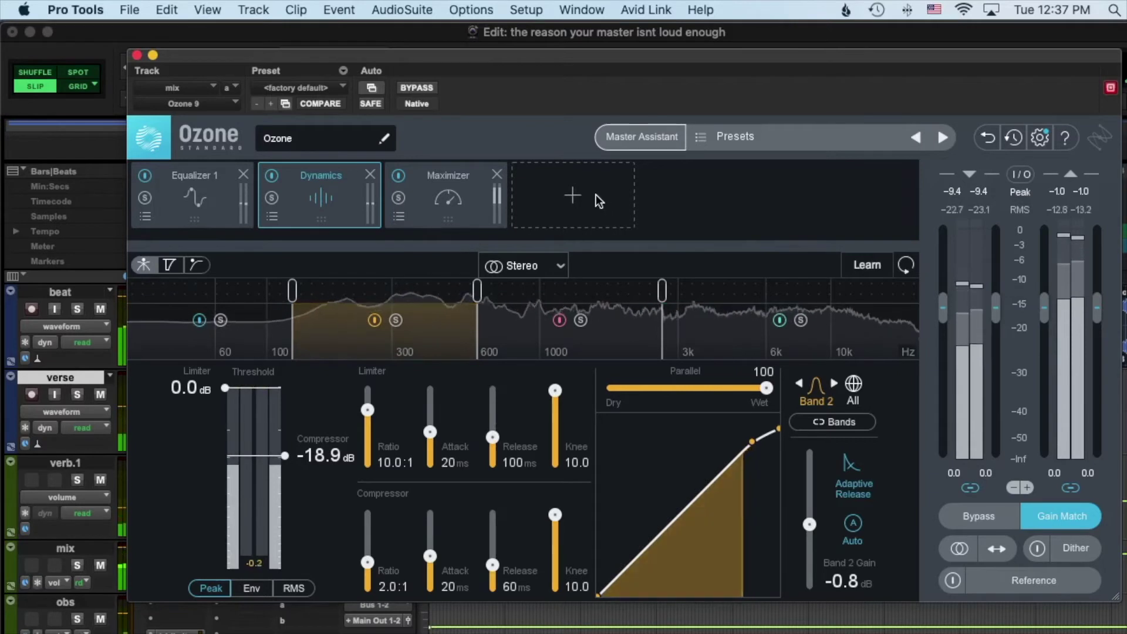
key(space)
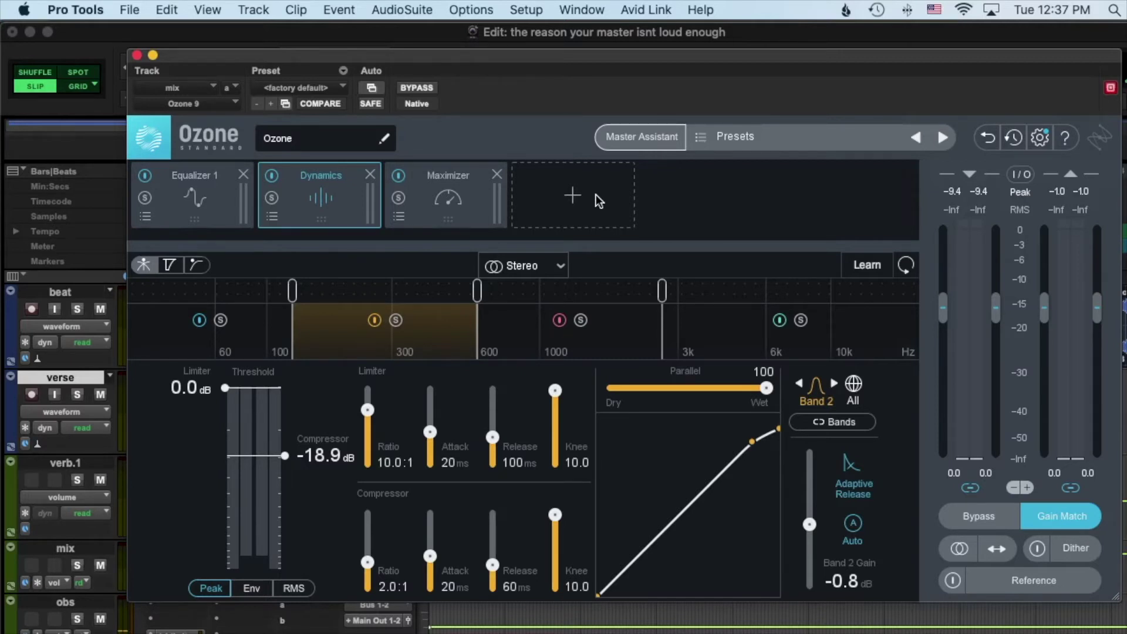
Add an Exciter module between Dynamics and the Maximizer, and split it into three bands at about 1.3 kHz and 7.5 kHz
key(space)
click(584, 196)
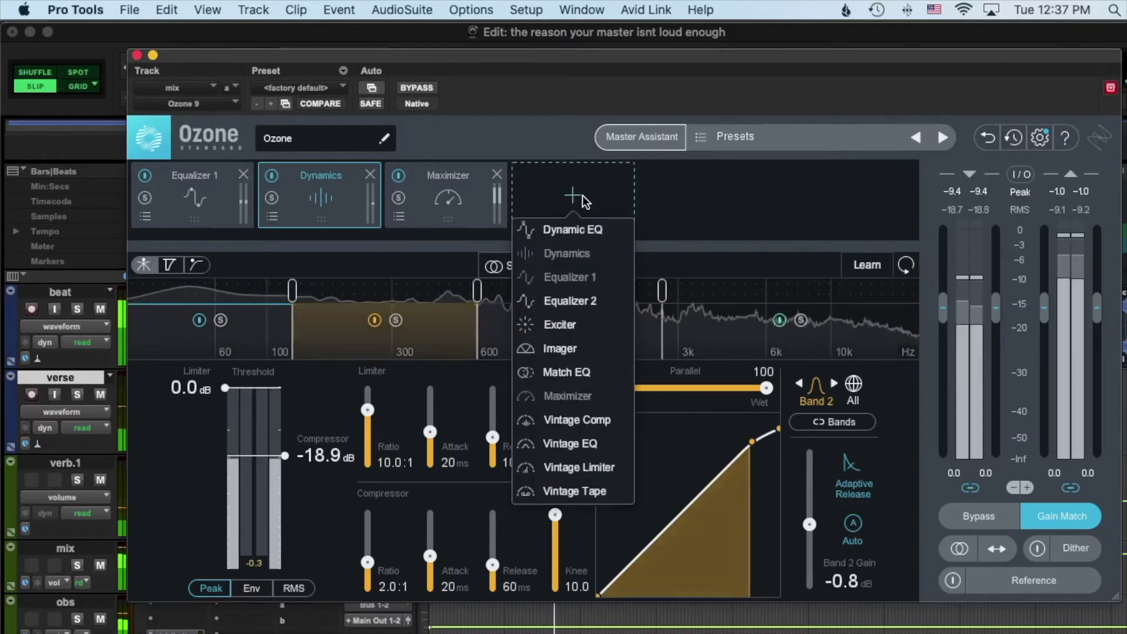
click(573, 325)
drag(573, 226, 464, 217)
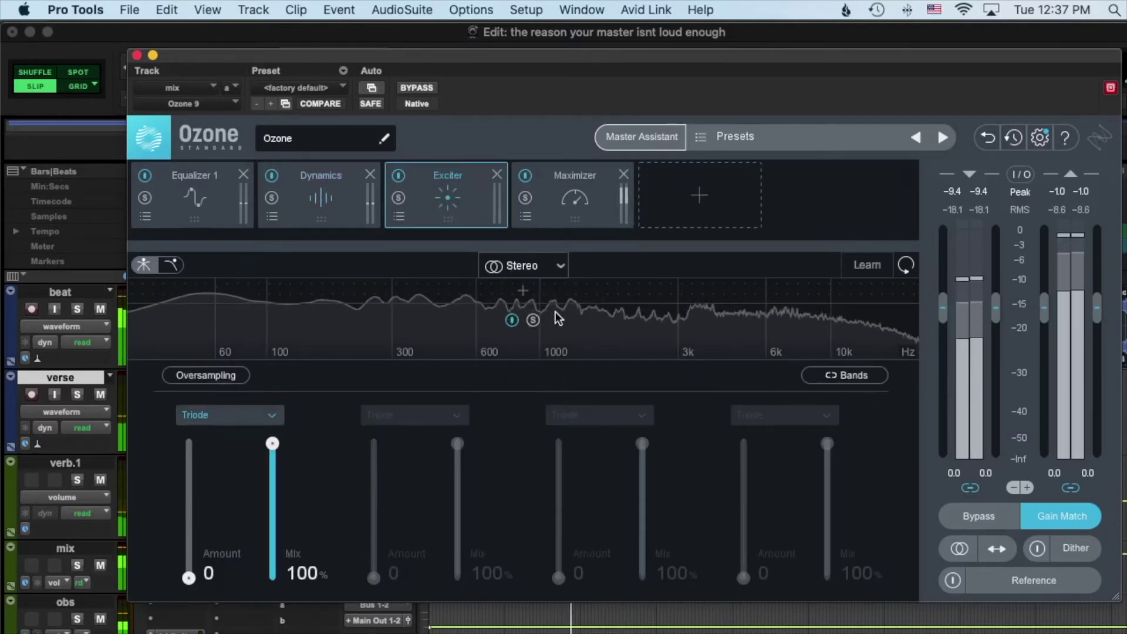
click(574, 291)
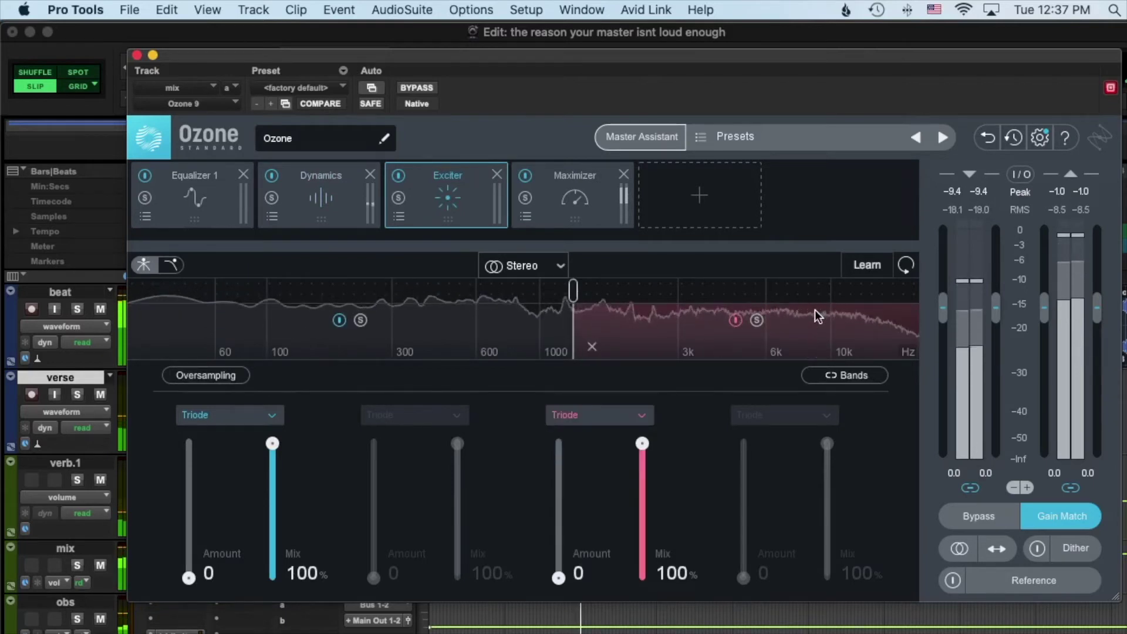
click(794, 291)
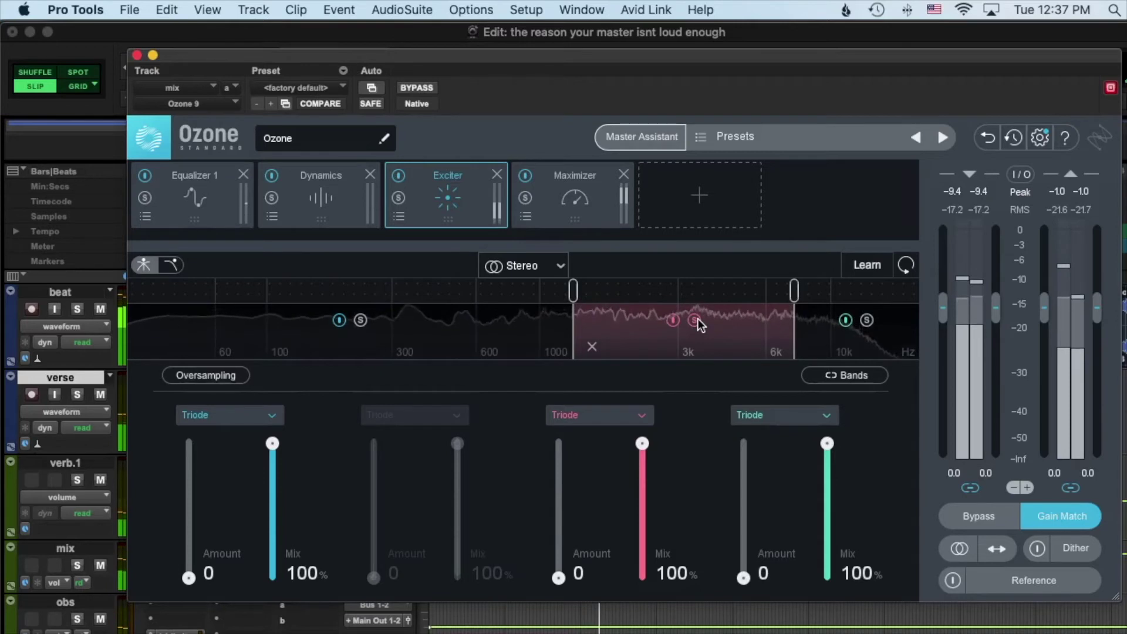
Set the Exciter's middle band to an amount of 8.3 and a mix of 46.4%, checking it against bypass during playback
drag(562, 574, 575, 491)
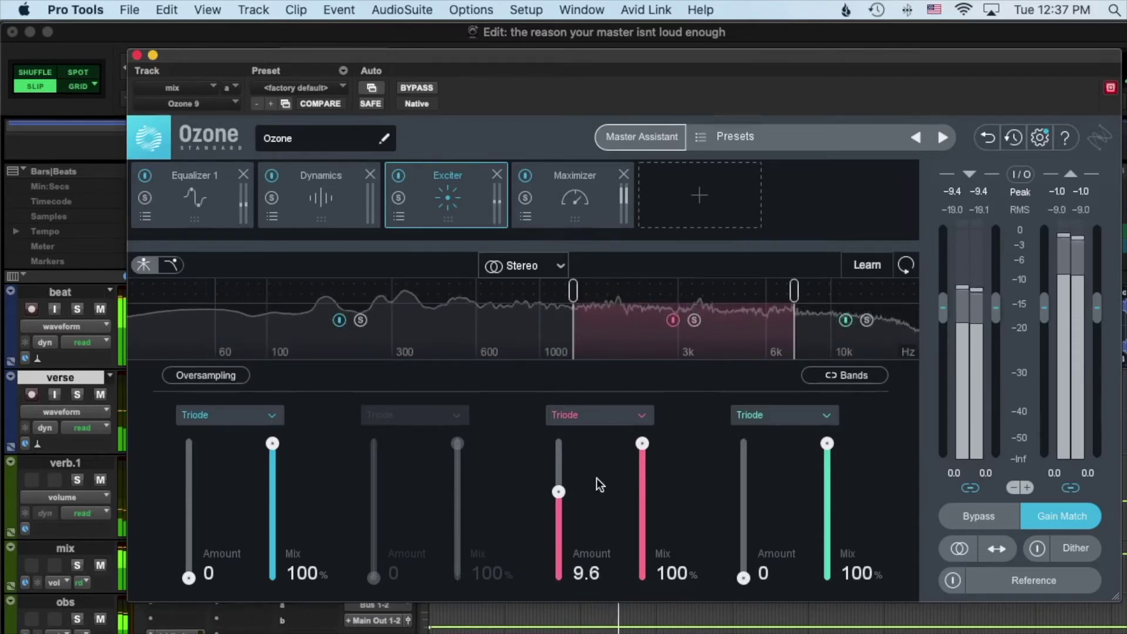
drag(641, 444, 653, 495)
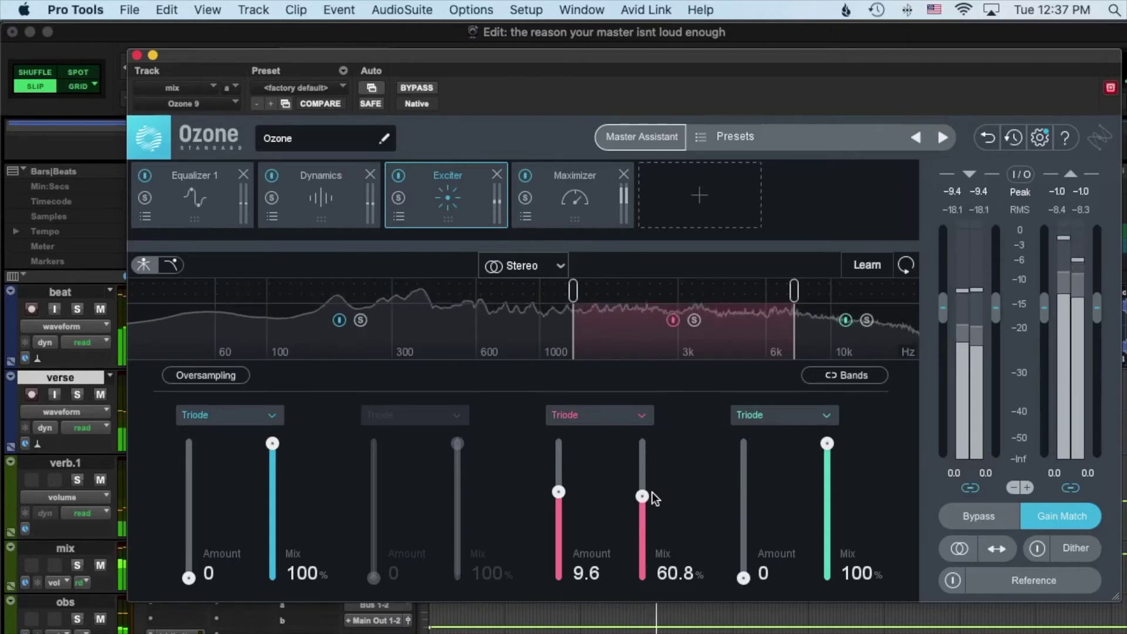
drag(652, 493, 652, 496)
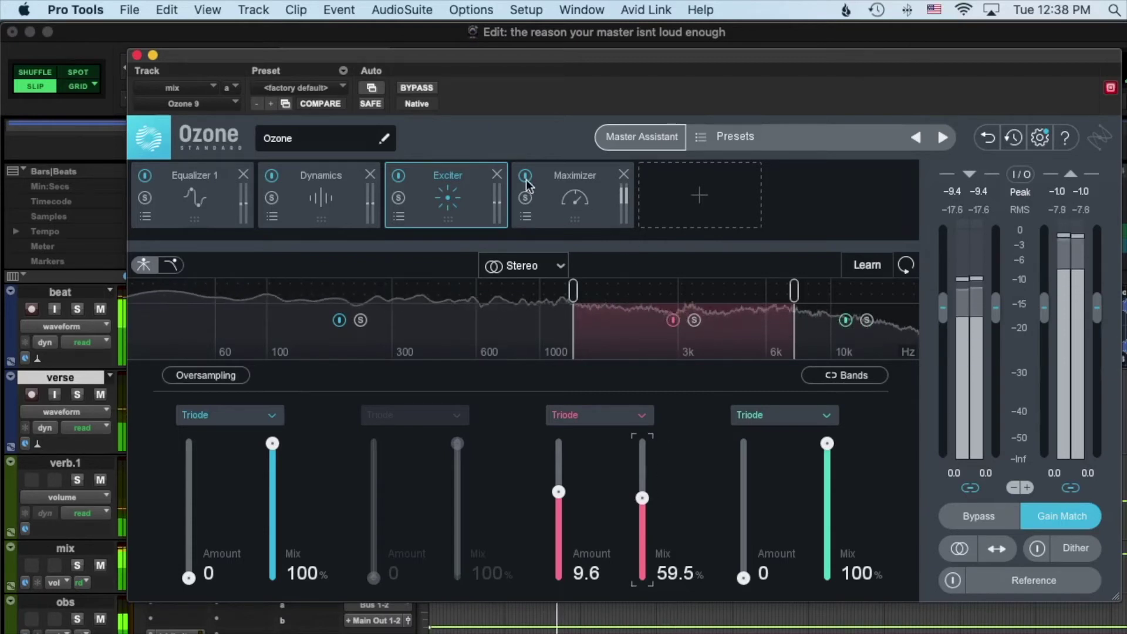
click(400, 178)
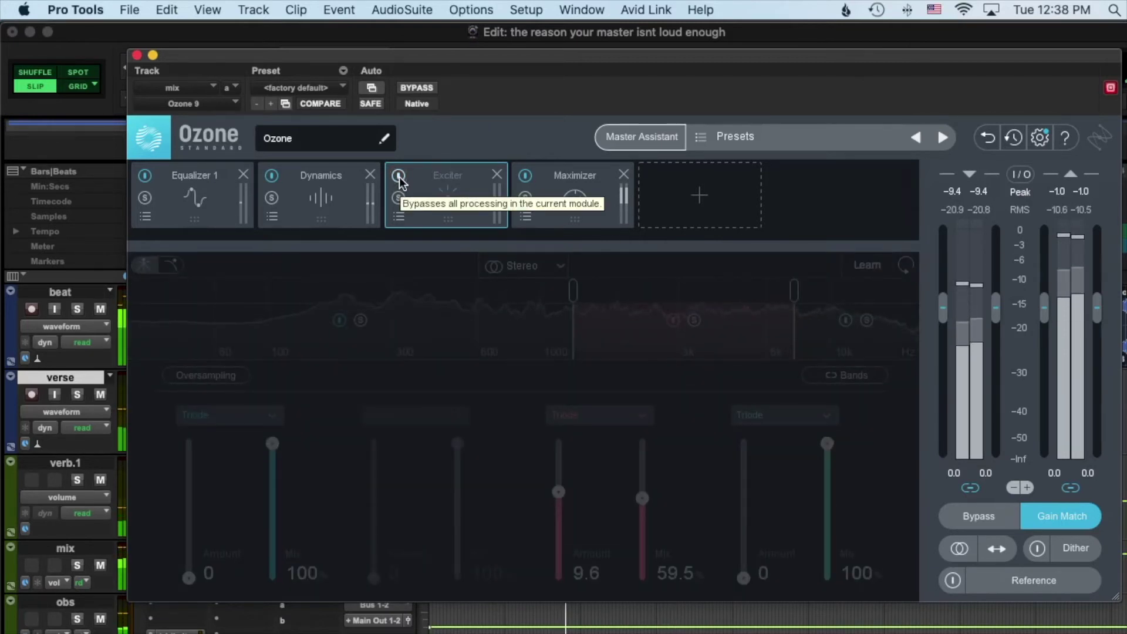
click(399, 177)
drag(642, 508, 642, 509)
drag(558, 492, 573, 503)
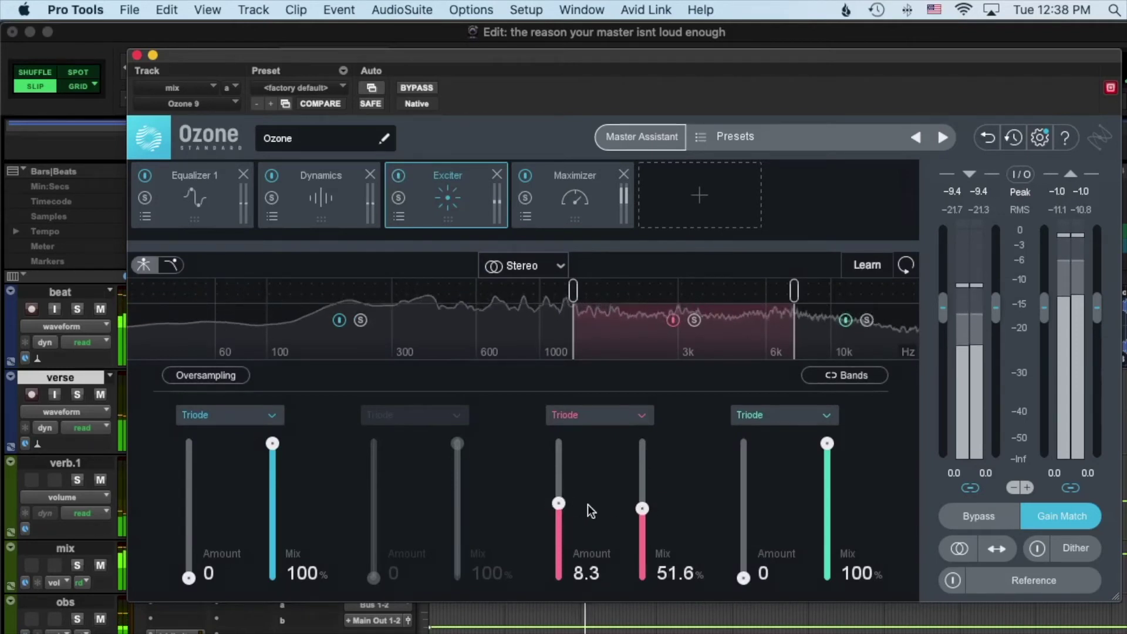
drag(642, 508, 644, 515)
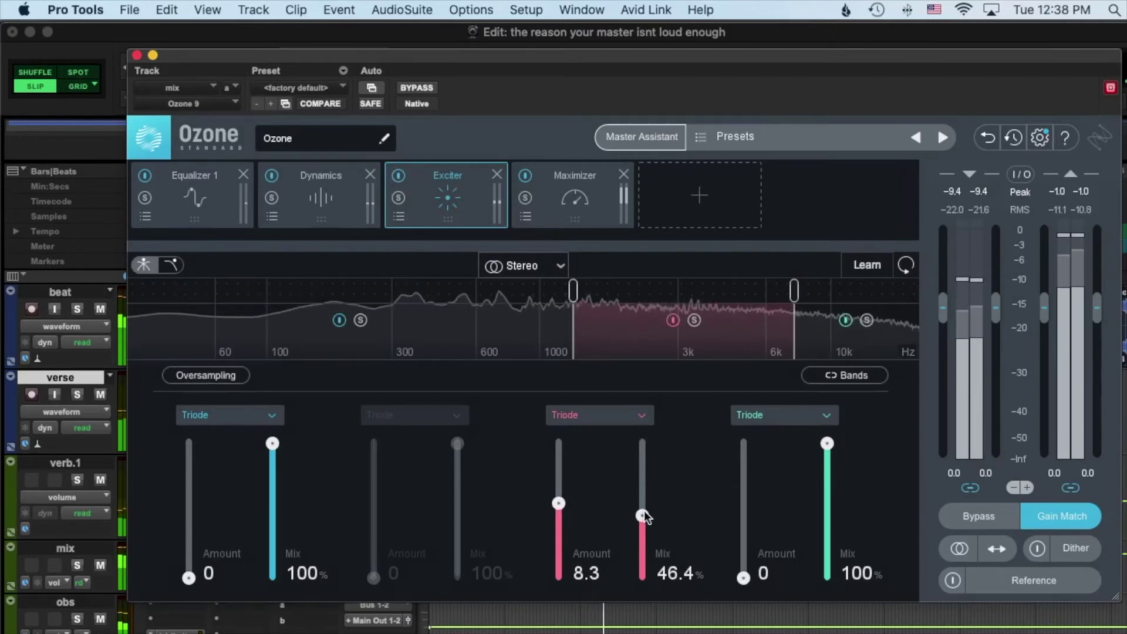
Play the song with the Exciter module bypassed and active to compare its effect
key(space)
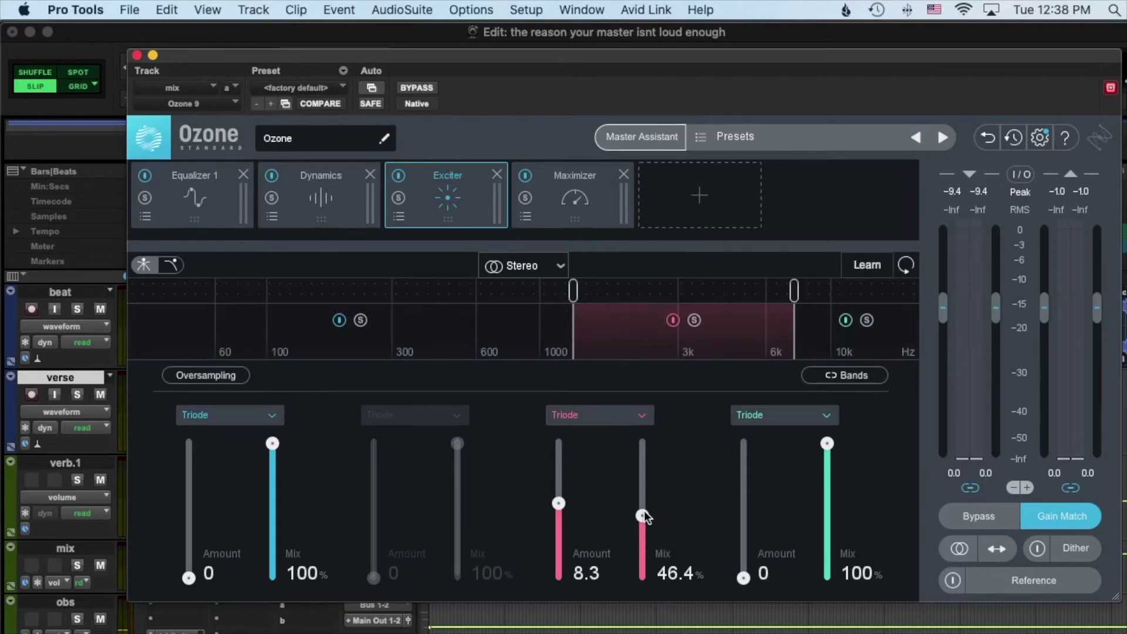
key(space)
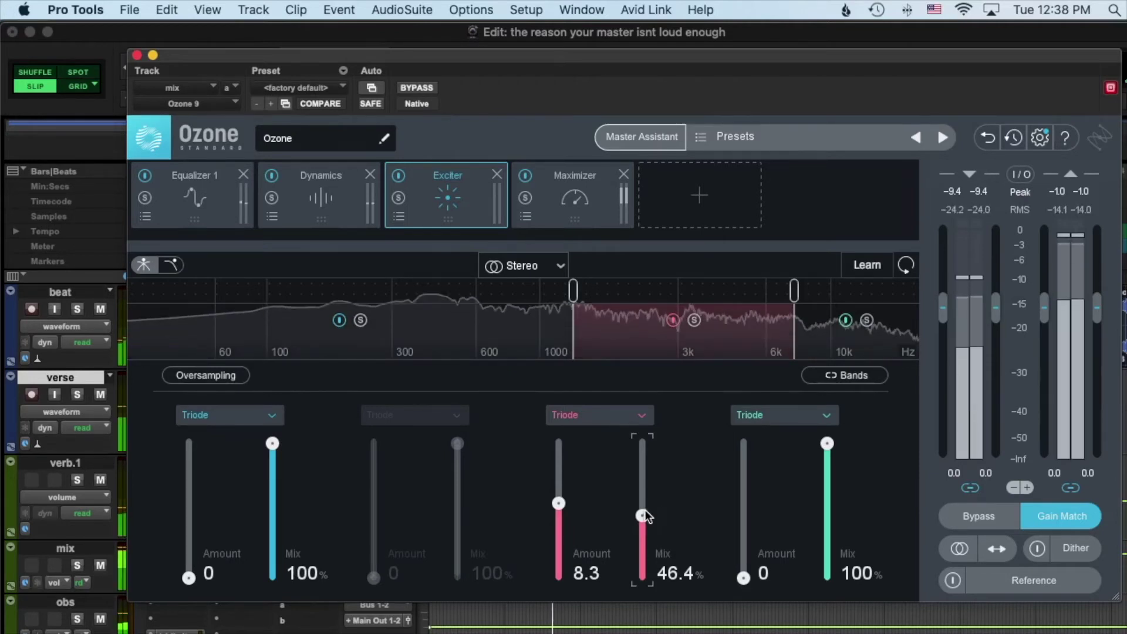
click(401, 176)
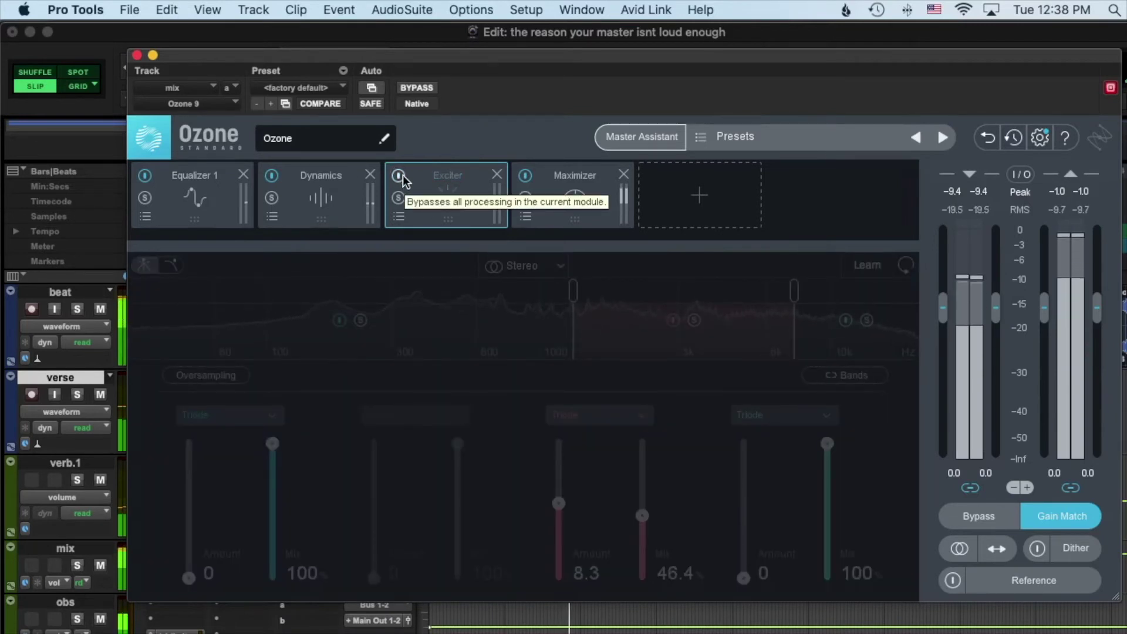
click(403, 175)
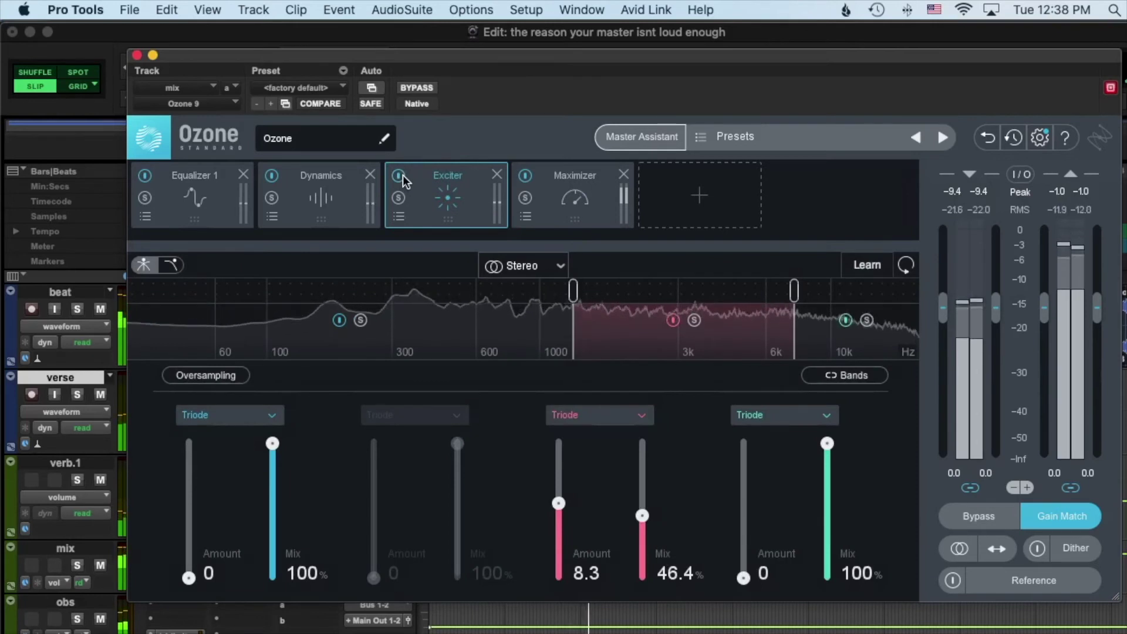
key(space)
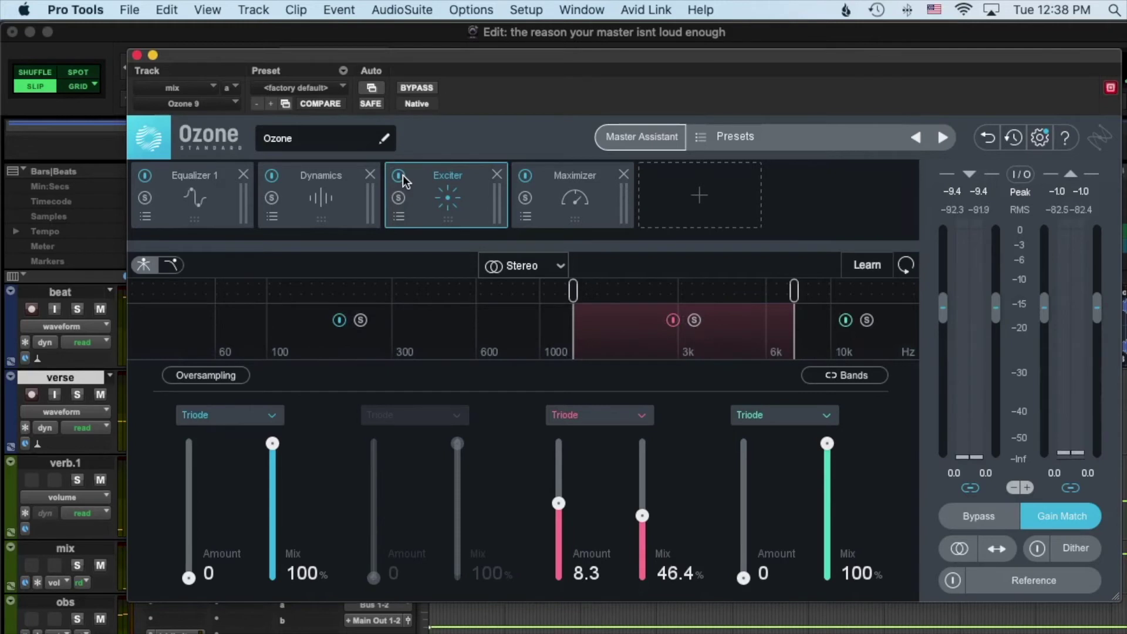
Add an Imager module and place it between the Exciter and the Maximizer
key(space)
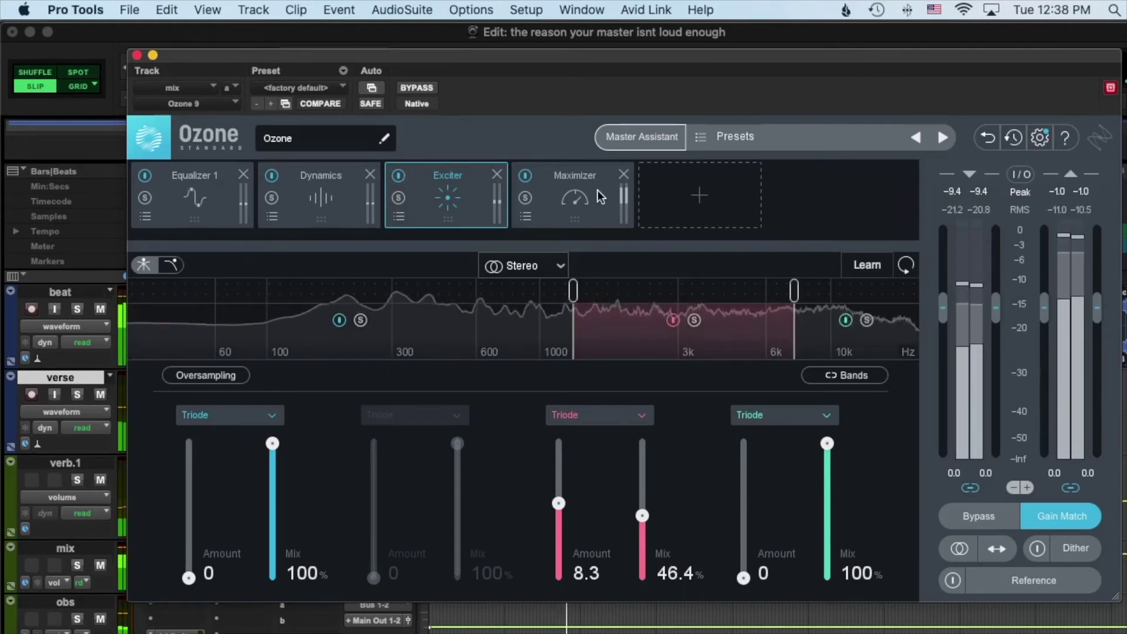
click(688, 192)
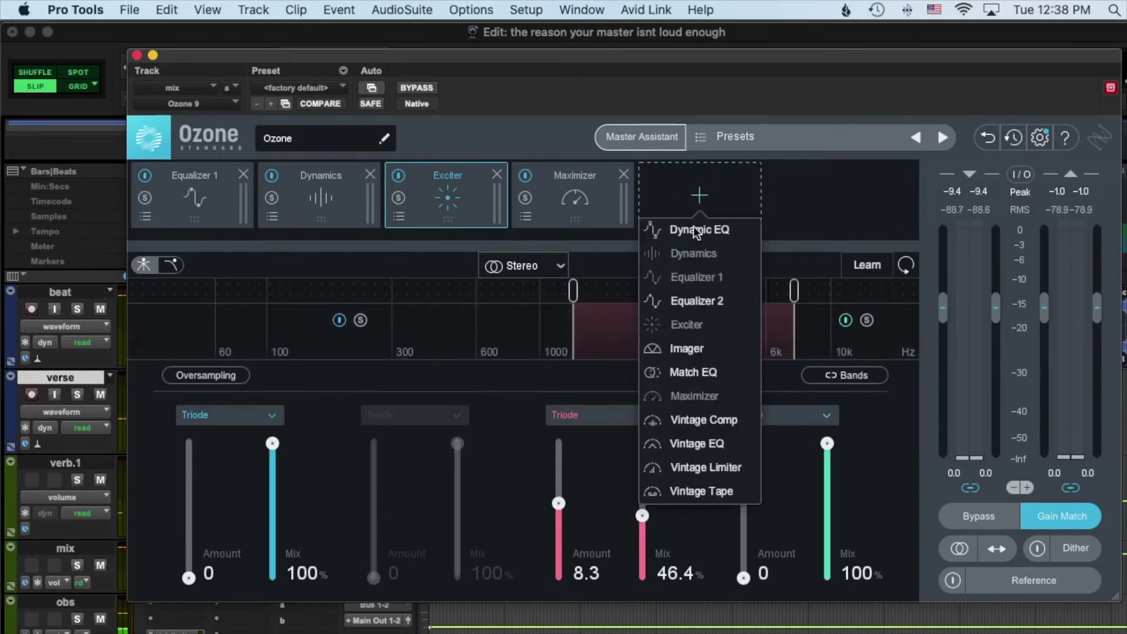
click(687, 349)
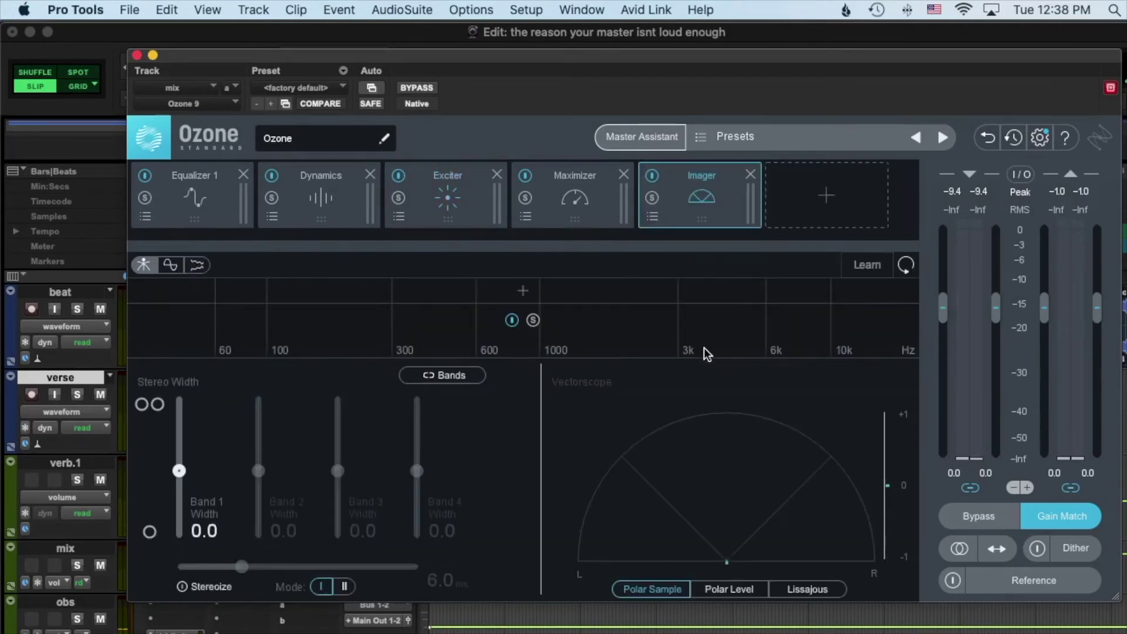
drag(649, 207, 592, 210)
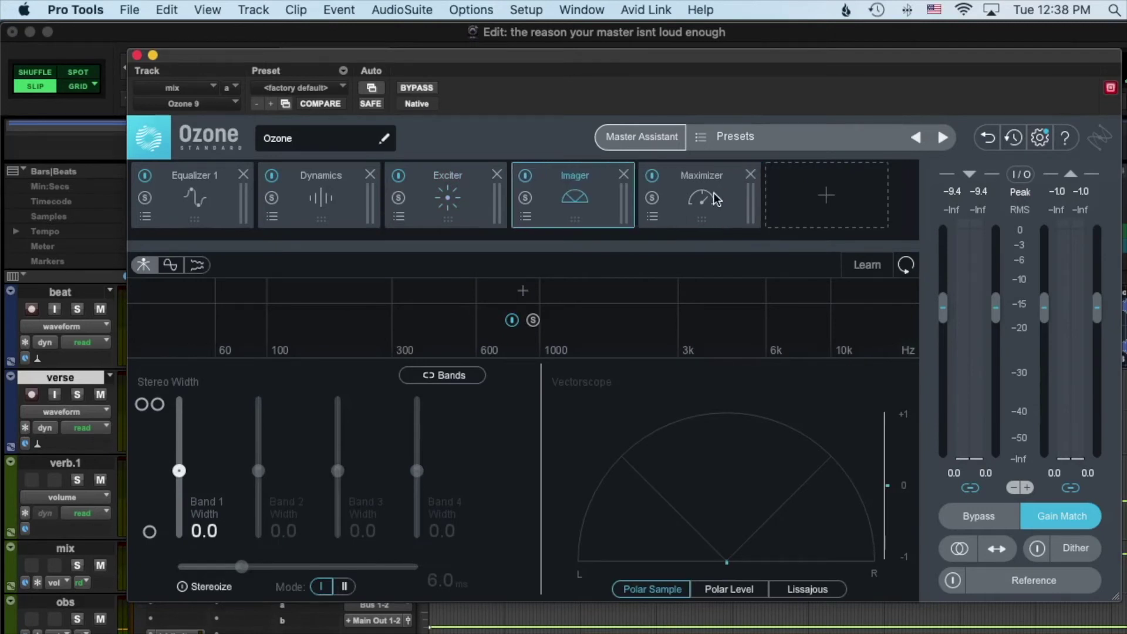
Split the Imager into three bands at about 120 Hz and 2.7 kHz, setting the stereo width to -100 on band 1 and 35.4 on band 3
click(289, 291)
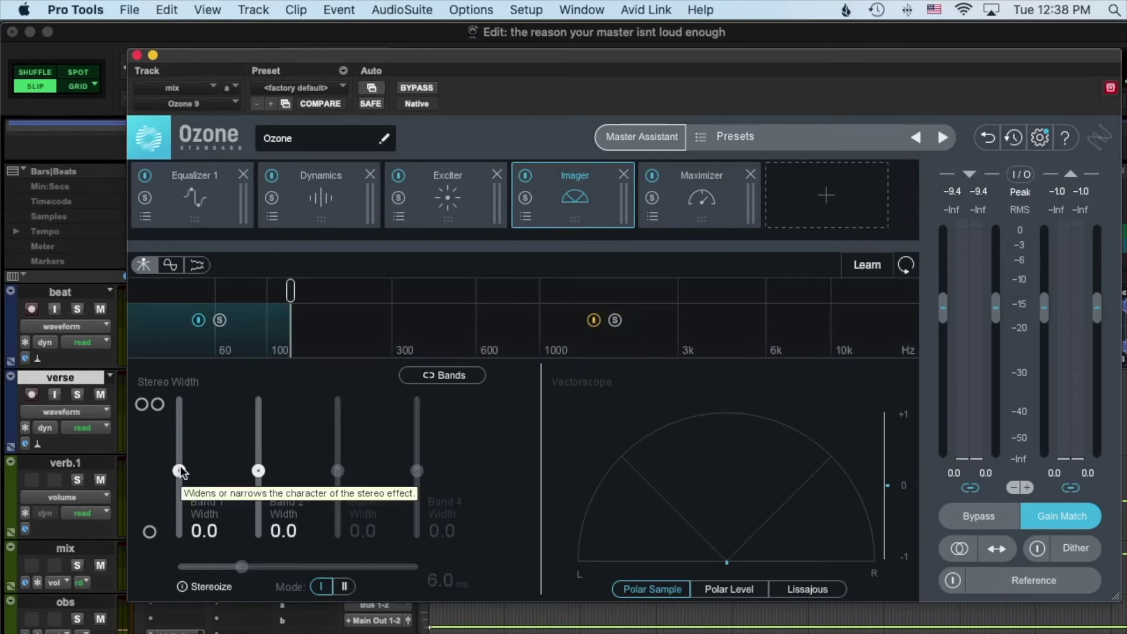
drag(181, 469, 184, 526)
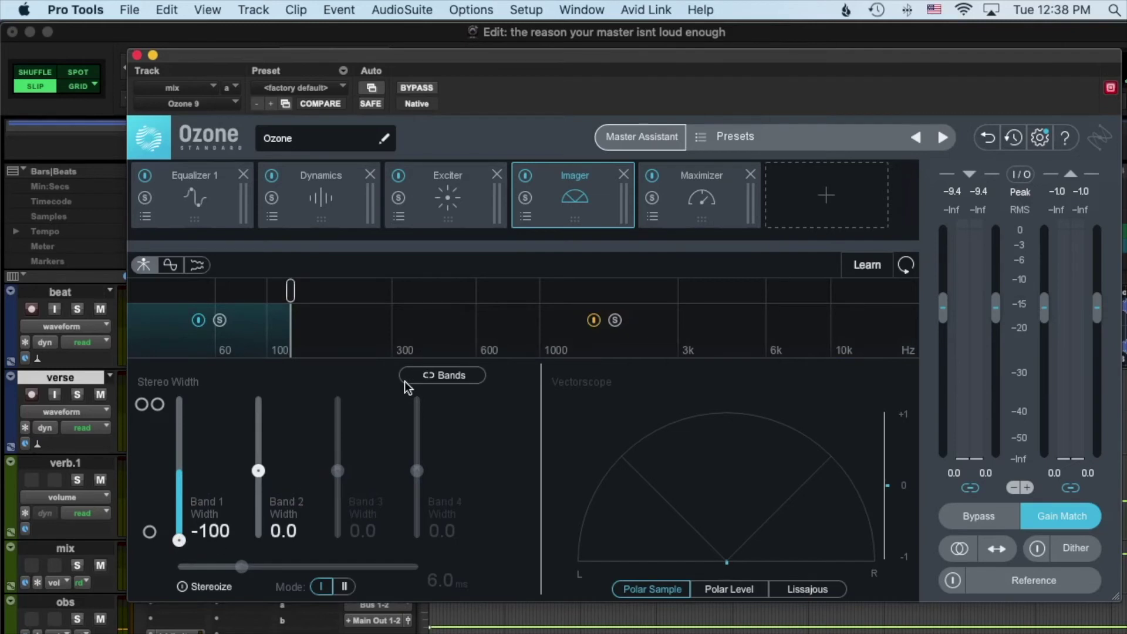
key(space)
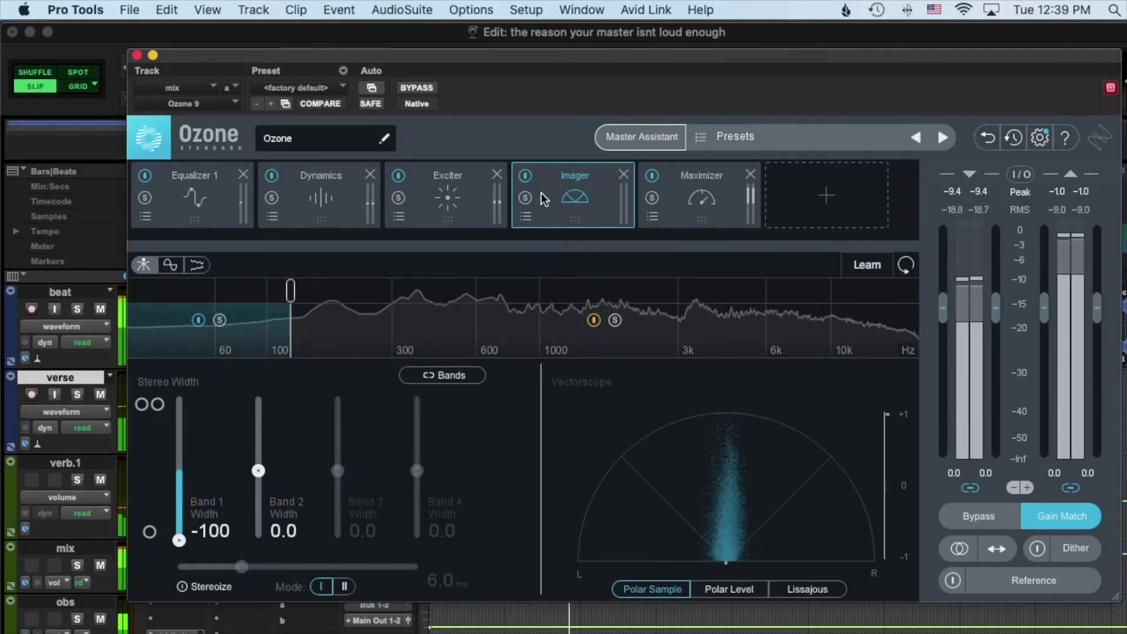
drag(652, 292, 666, 292)
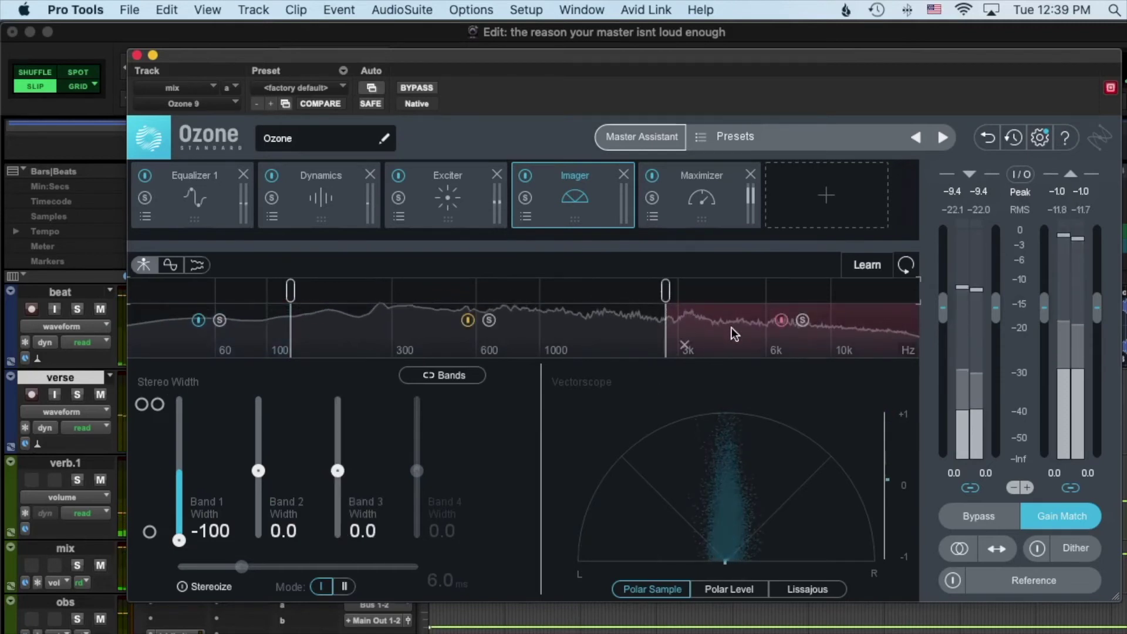
key(space)
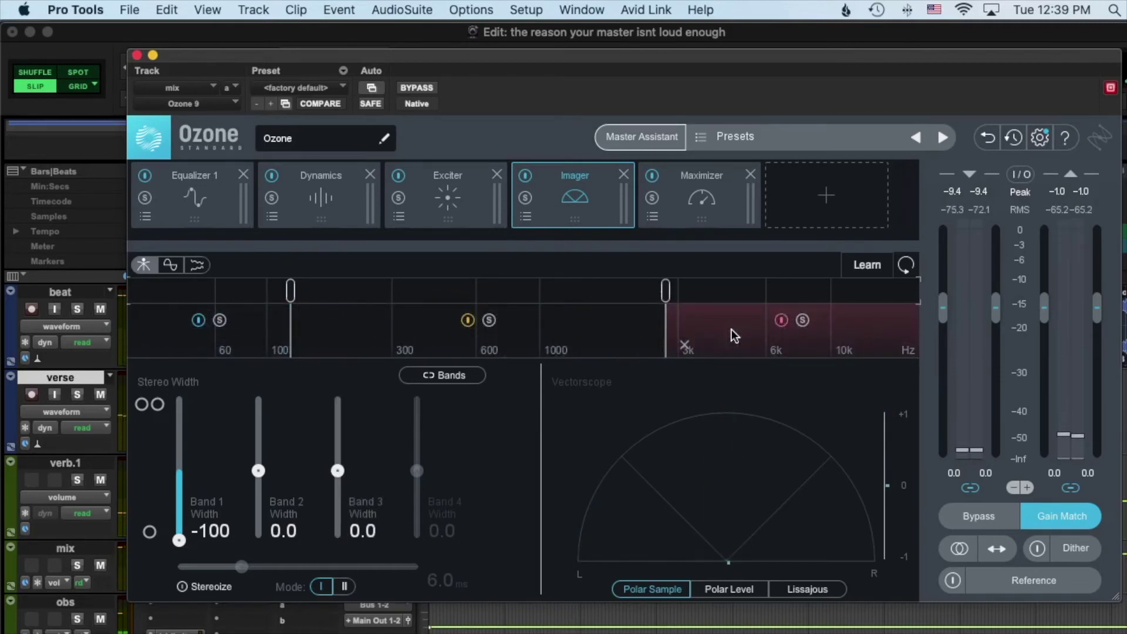
key(space)
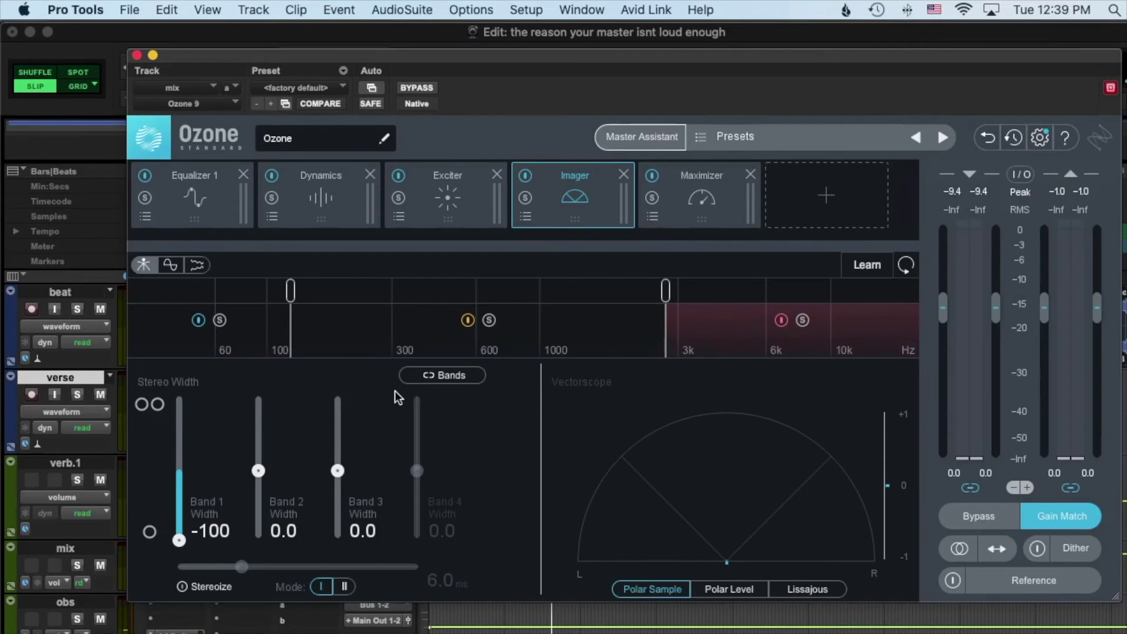
drag(354, 473, 386, 437)
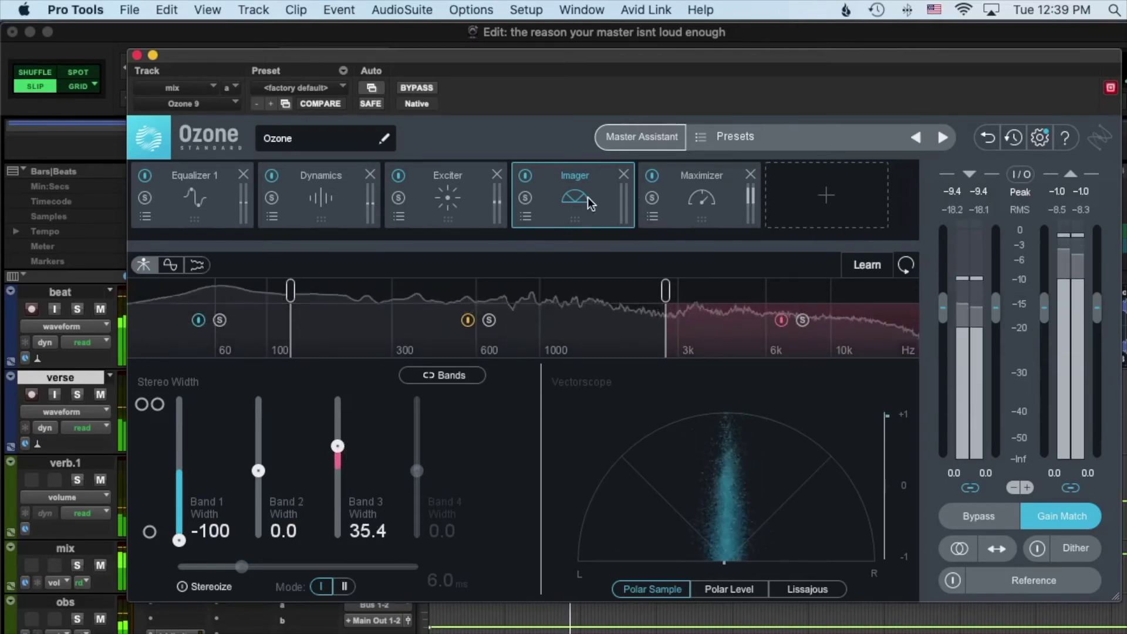
Compare the song's playback with the Imager module bypassed and active
click(526, 175)
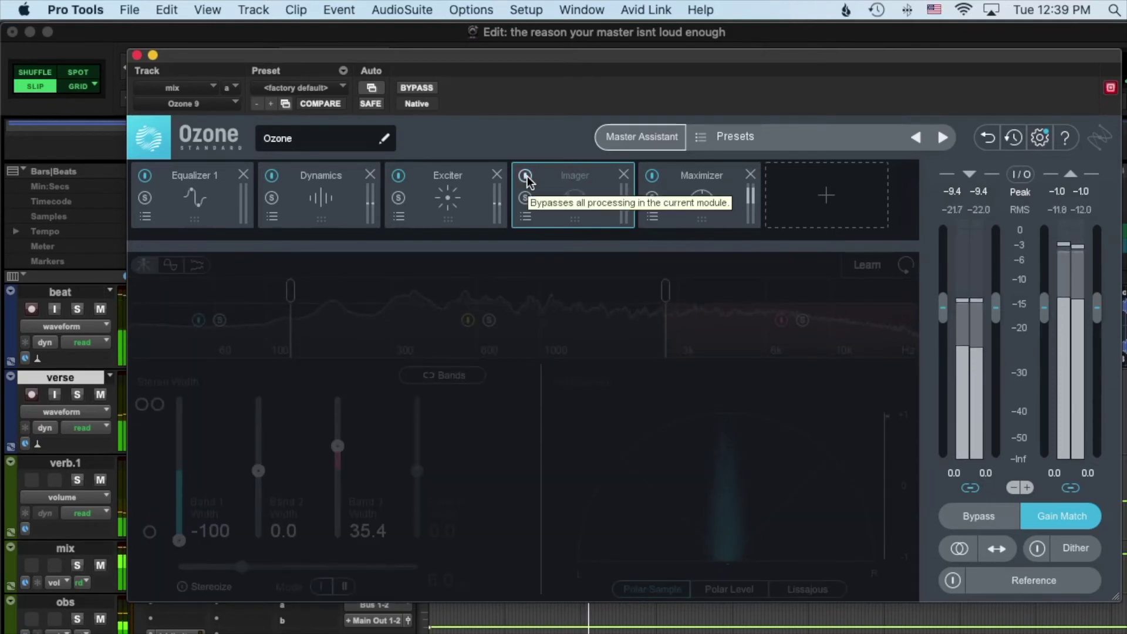
click(526, 175)
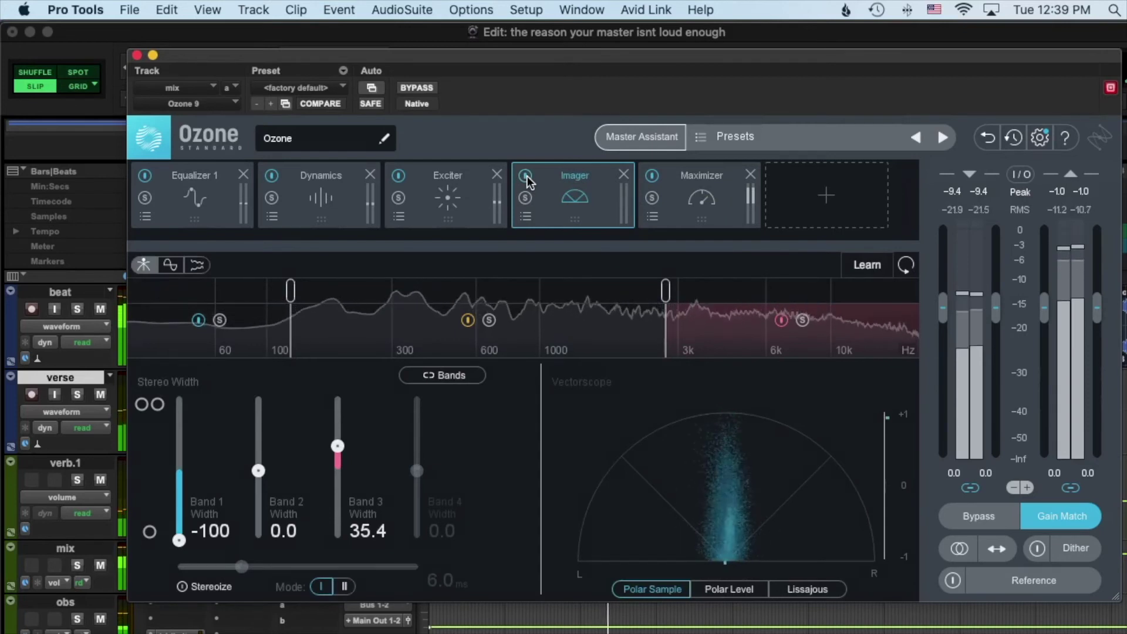
key(space)
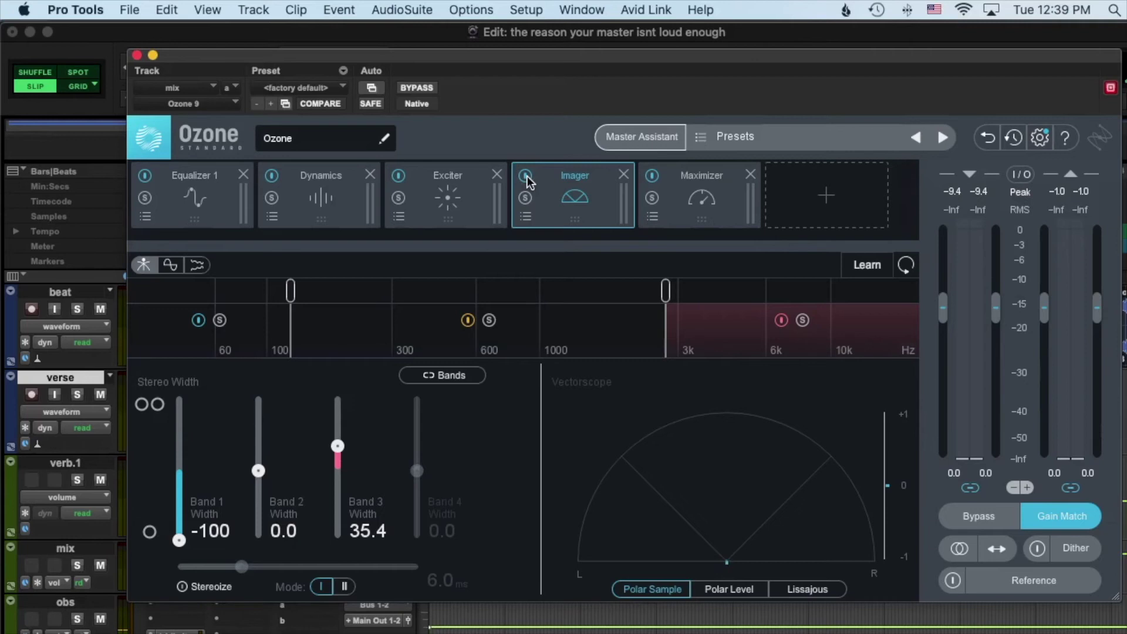
During playback, set the Maximizer's threshold to -13.0 dB and its character to 1.35
key(space)
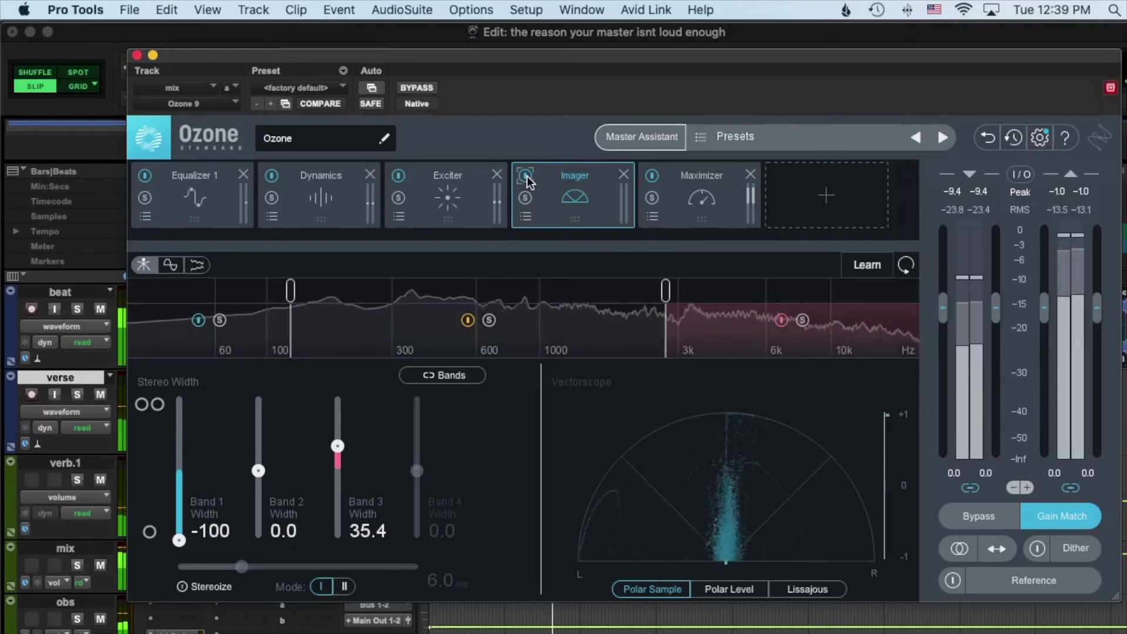
click(757, 195)
drag(344, 531, 344, 535)
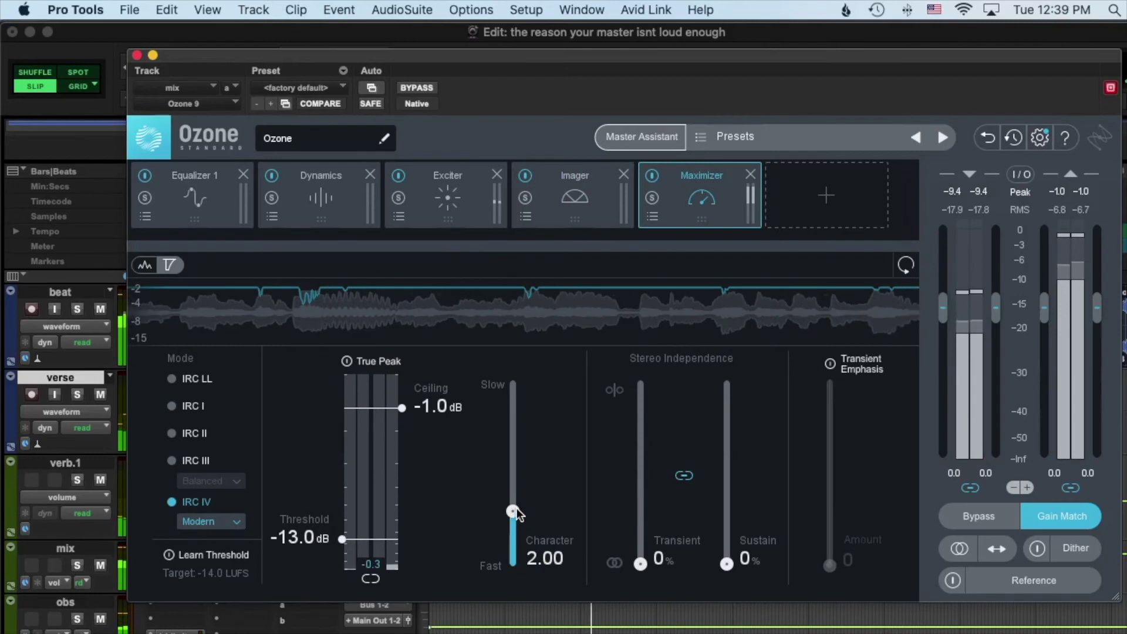
drag(516, 509, 516, 522)
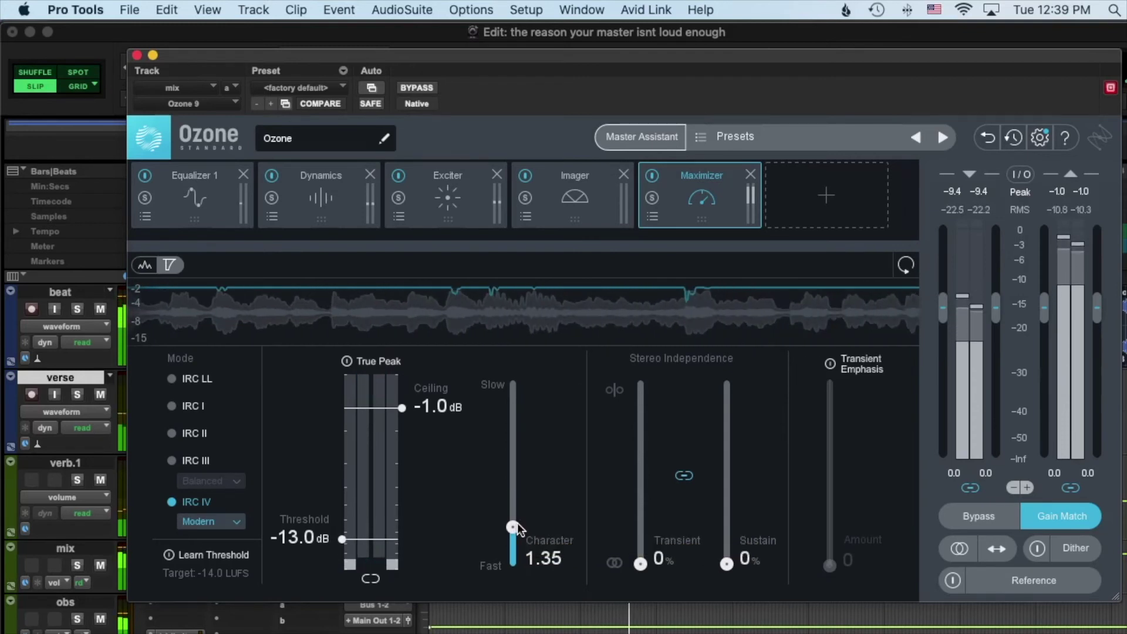
key(space)
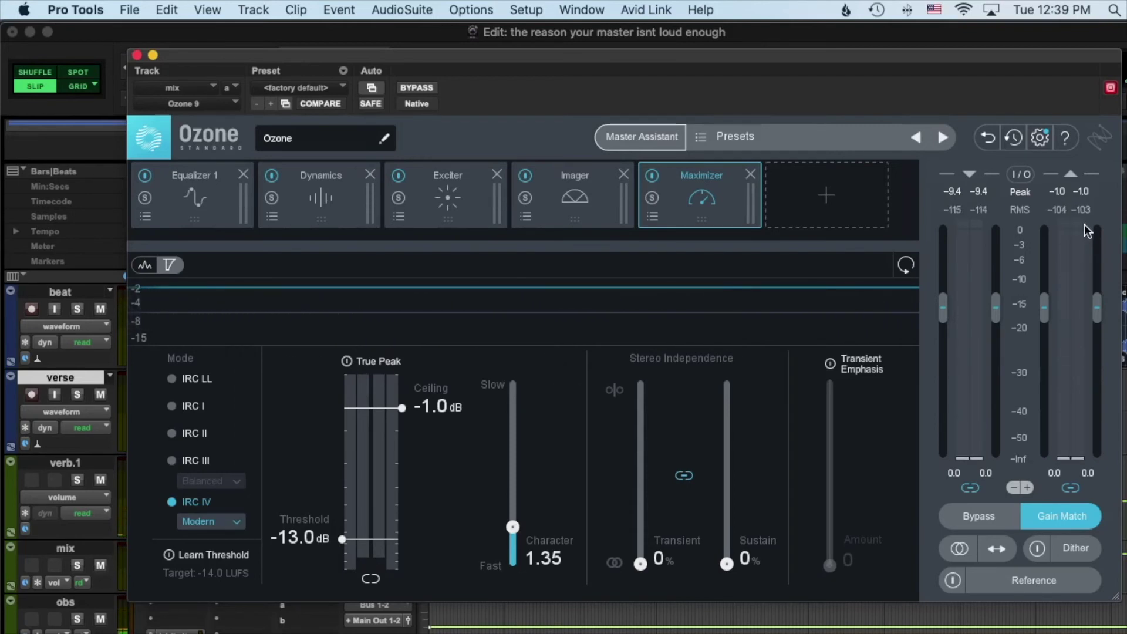
Play the song in short passes through the Maximizer and check the output RMS level
key(space)
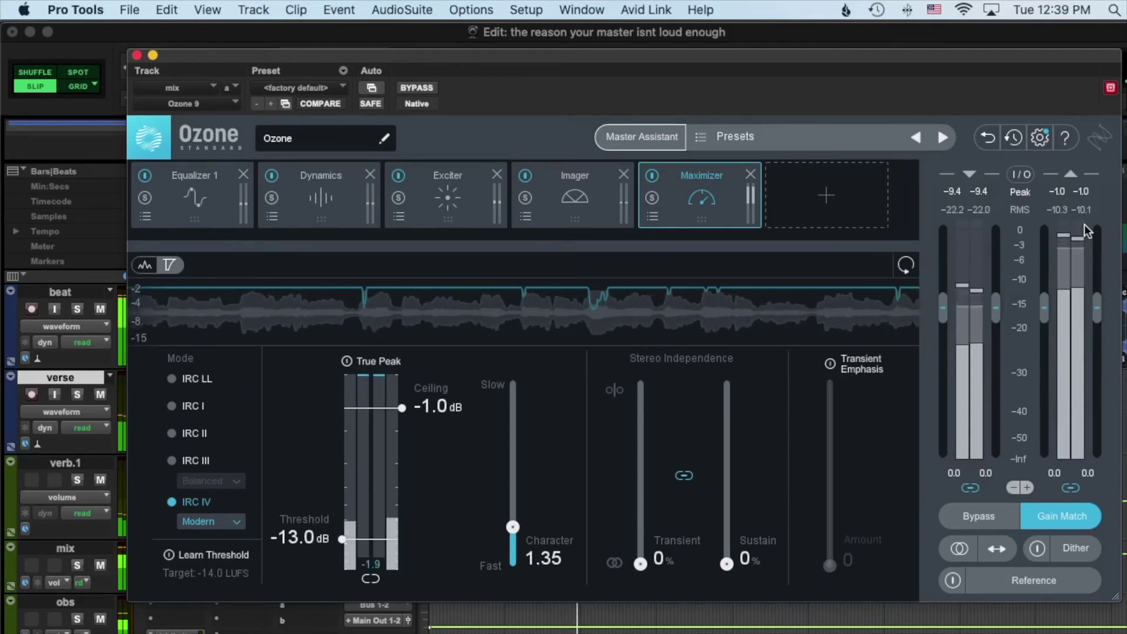
key(space)
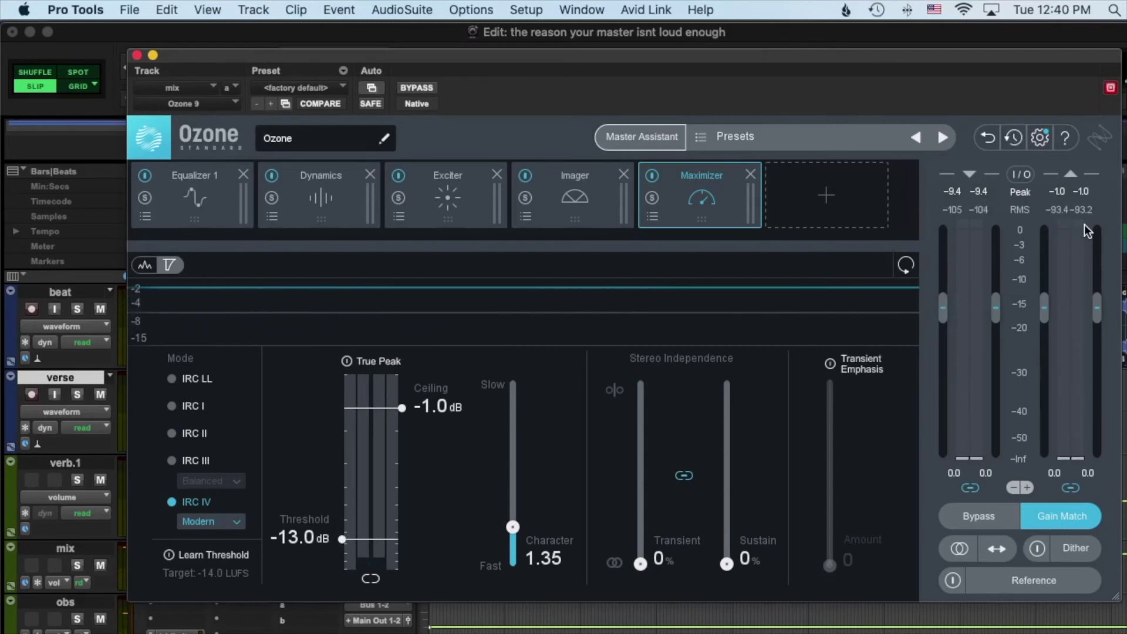
key(space)
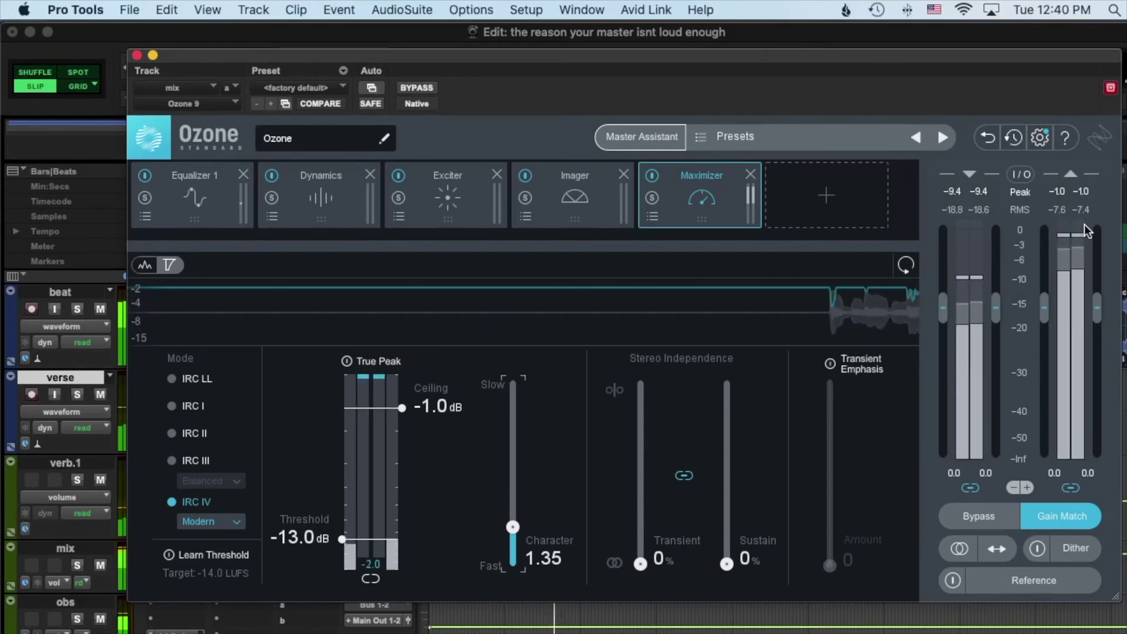
key(space)
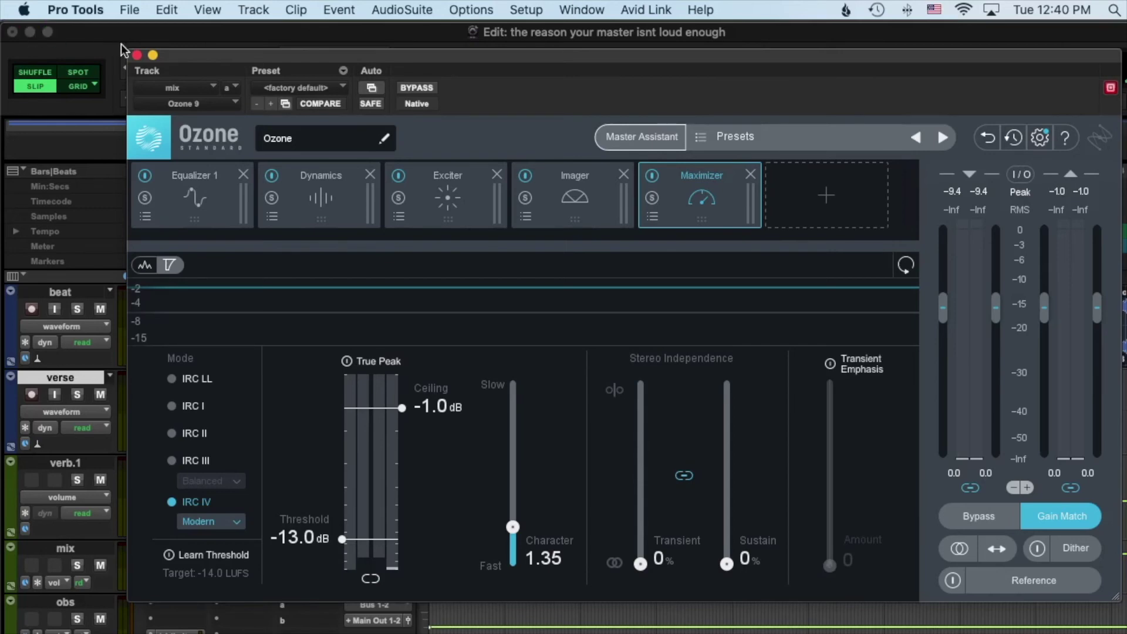
Close the Ozone 9 window and make its insert on the mix track inactive
click(136, 55)
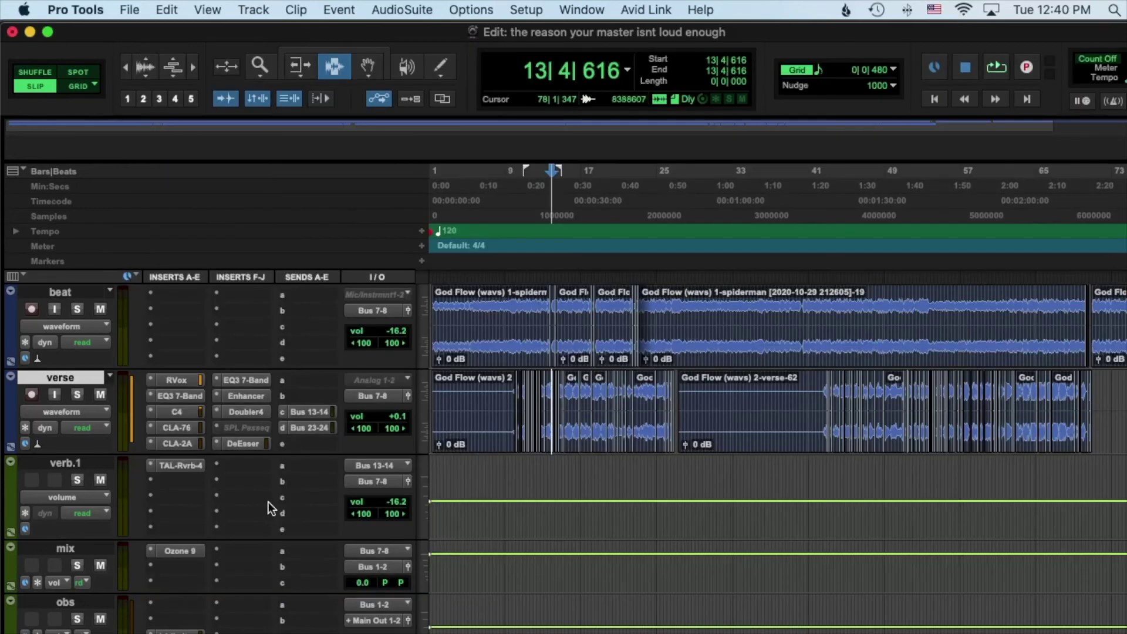
ctrl+super+click(182, 552)
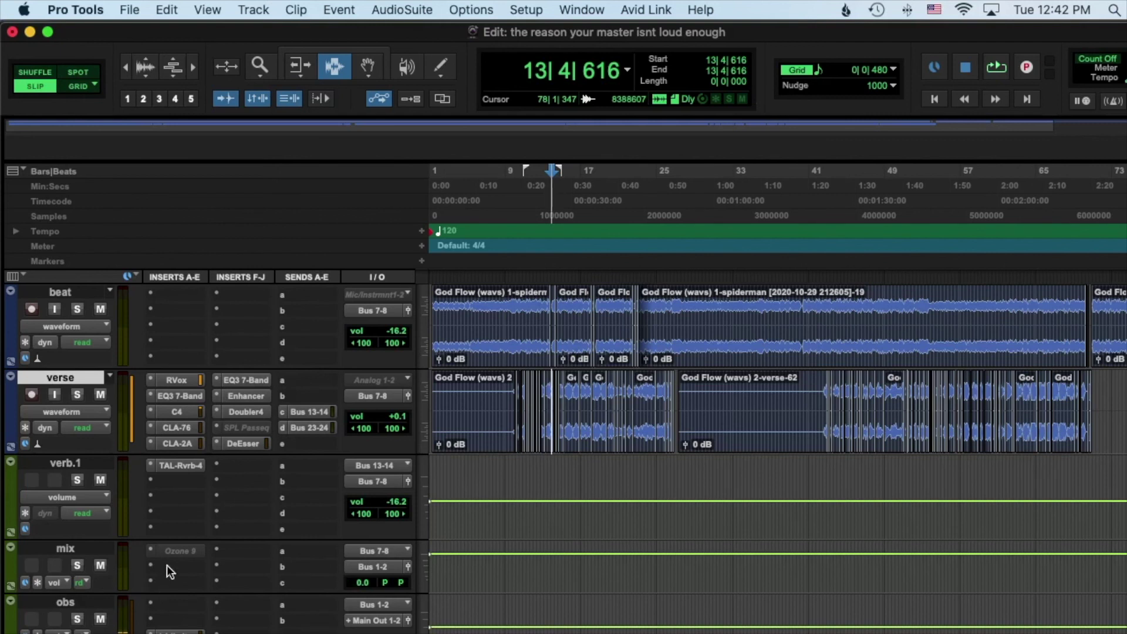
Reactivate the Ozone 9 insert on the mix track and play the song to check its output RMS level
ctrl+super+click(197, 558)
key(space)
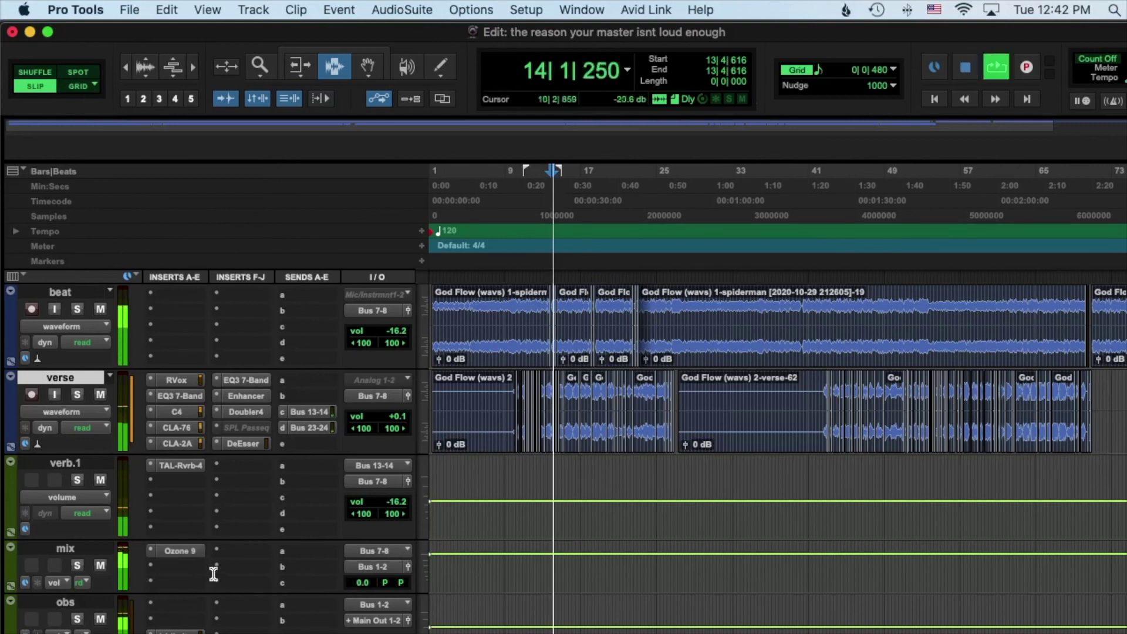
click(188, 551)
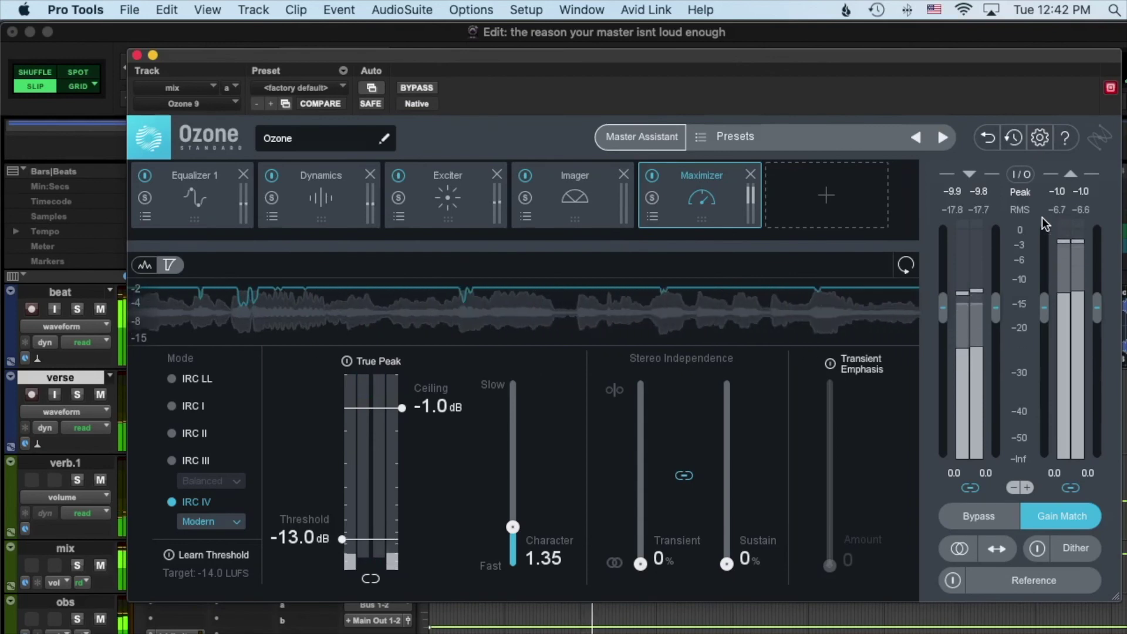
click(136, 54)
key(space)
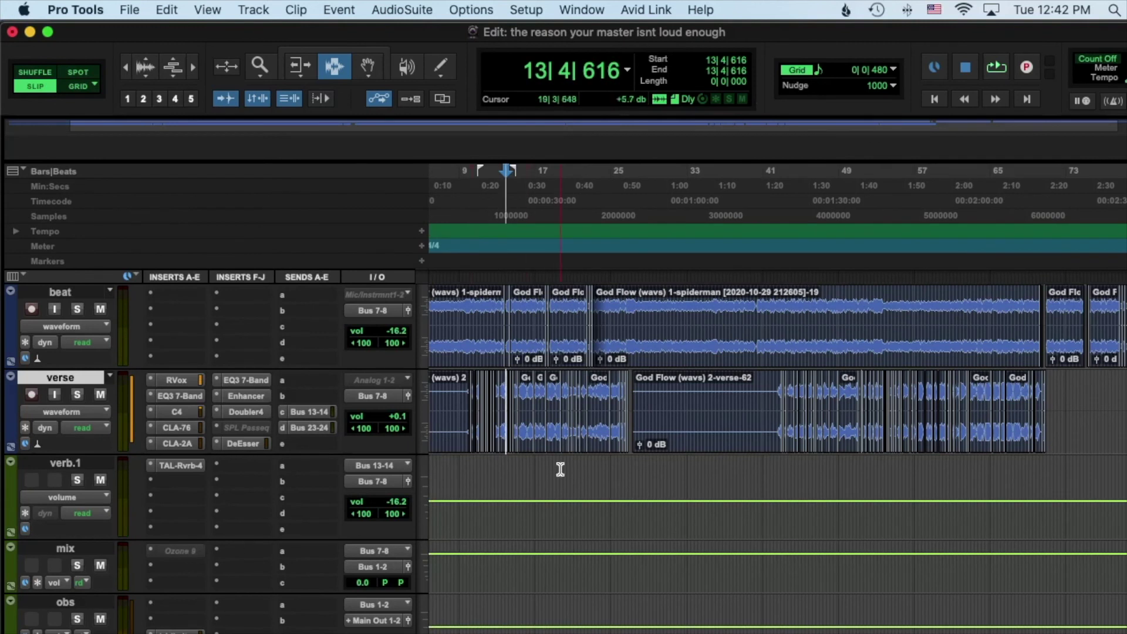